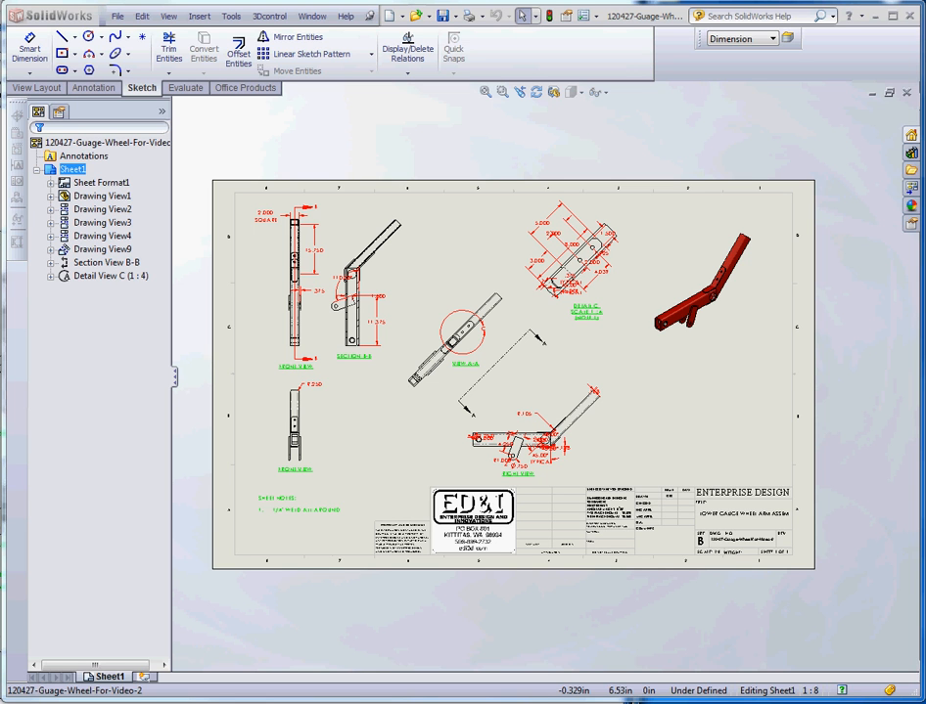
Step: Reposition the 110° angle dimension beside the ear in Section B-B
click(394, 326)
scroll(394, 327, down, 3)
scroll(450, 396, up, 5)
scroll(411, 405, down, 5)
scroll(553, 298, up, 2)
scroll(551, 302, up, 1)
scroll(518, 308, down, 3)
drag(419, 301, 387, 311)
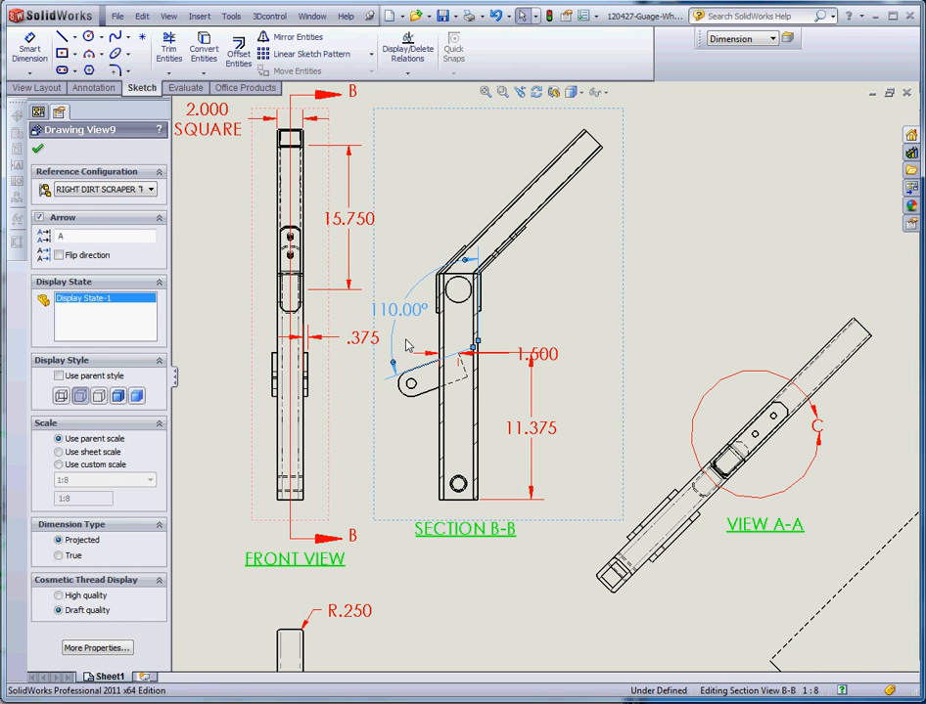
click(407, 345)
scroll(424, 424, up, 3)
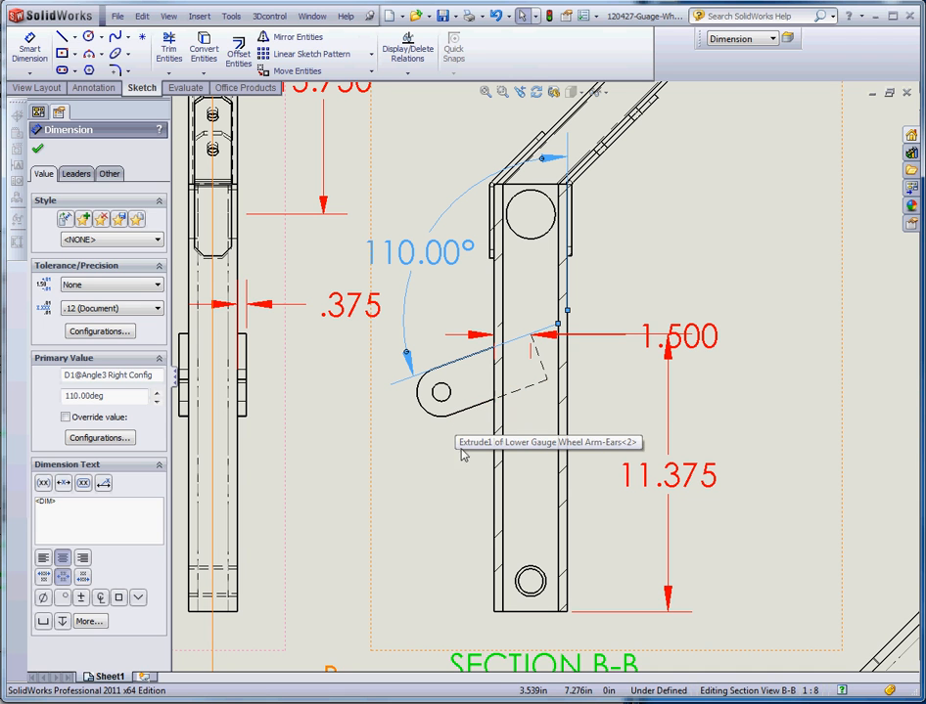
click(648, 257)
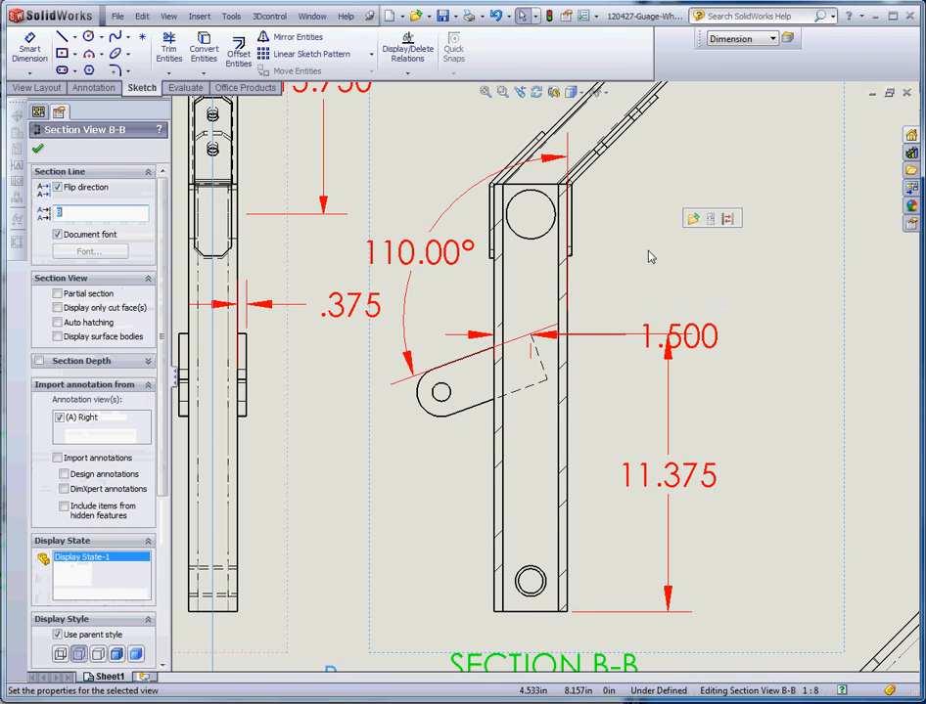
Step: Move the 1.500 dimension in Section B-B below the angled ear, clear of the 11.375 dimension
scroll(543, 387, down, 1)
drag(682, 349, 434, 443)
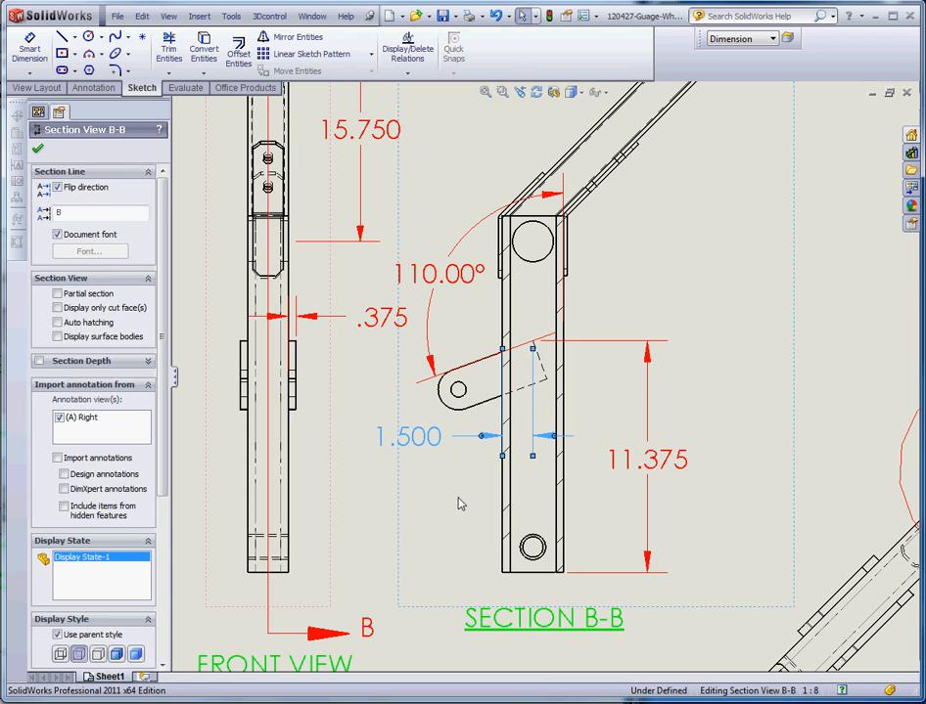
click(448, 494)
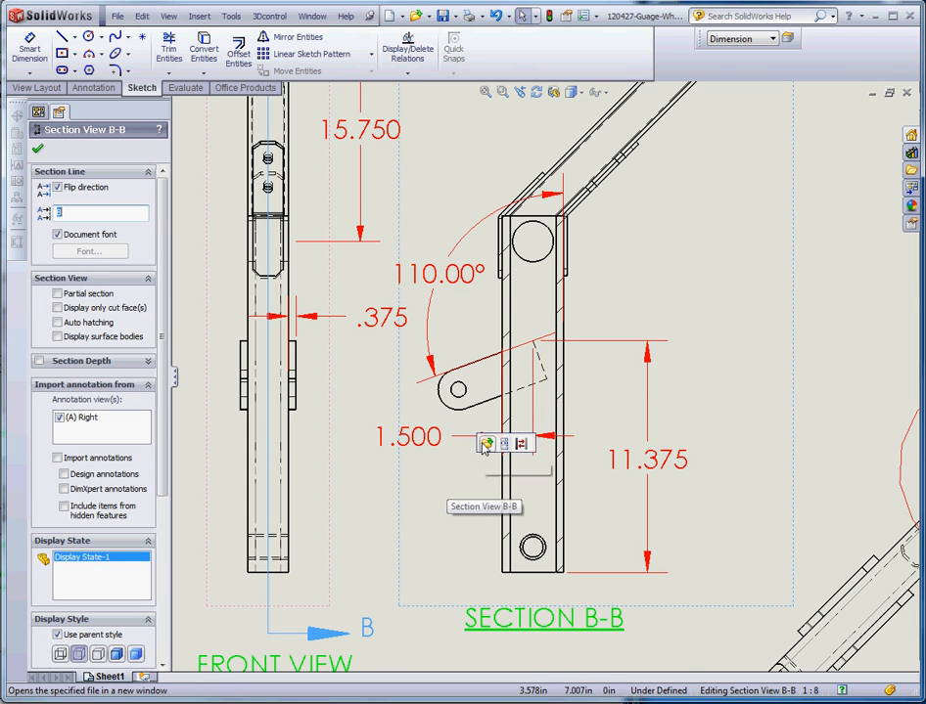
Step: Examine how the angle, offset and height dimensions locate the ear's hidden corner in Section B-B
scroll(480, 458, up, 2)
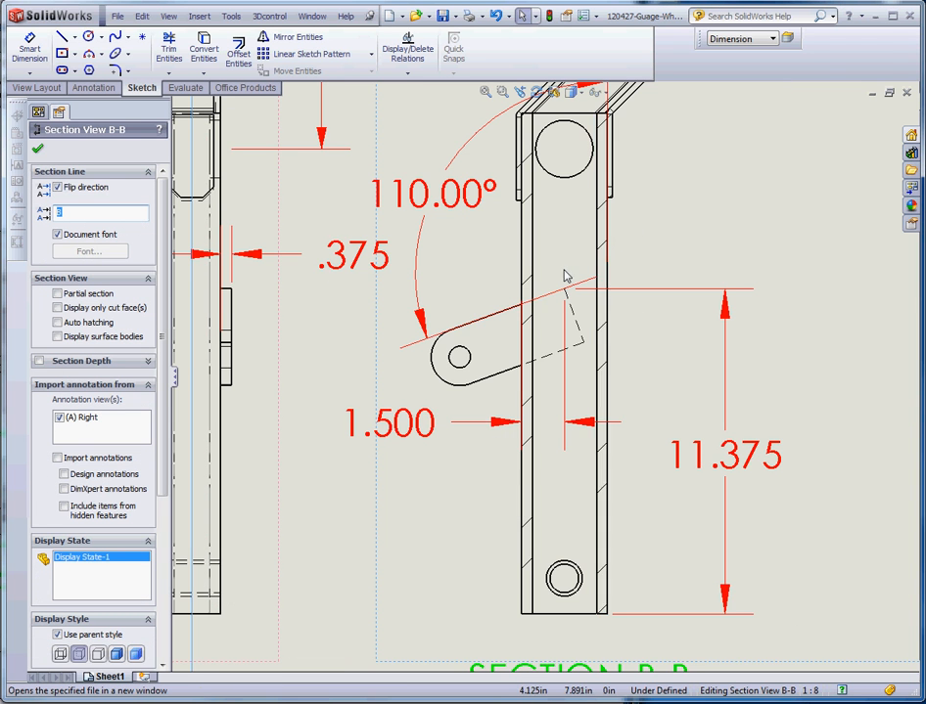
click(594, 281)
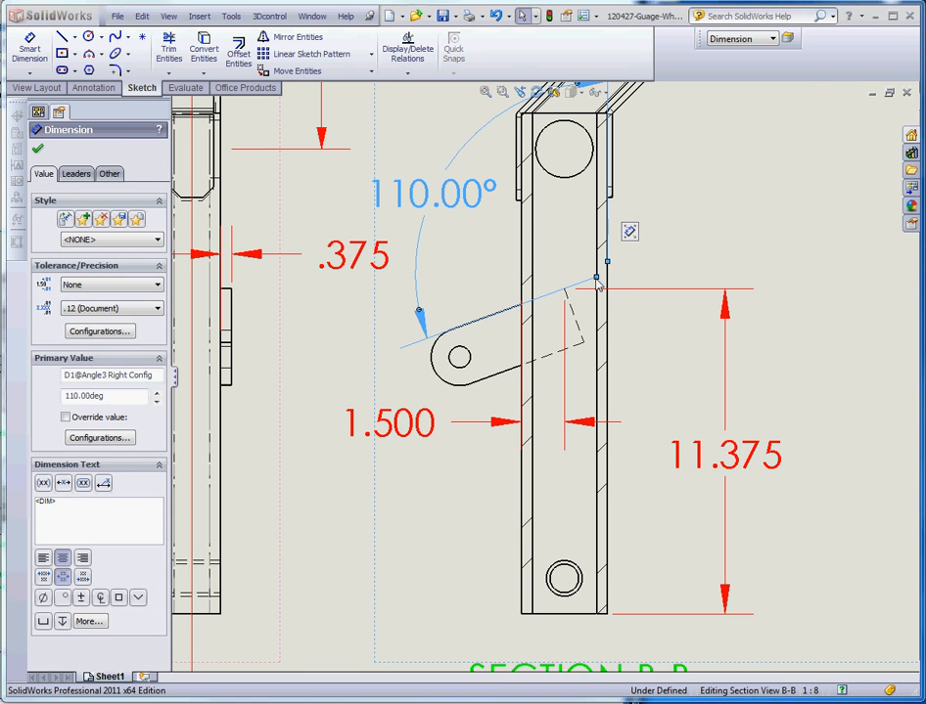
click(720, 209)
scroll(719, 208, down, 2)
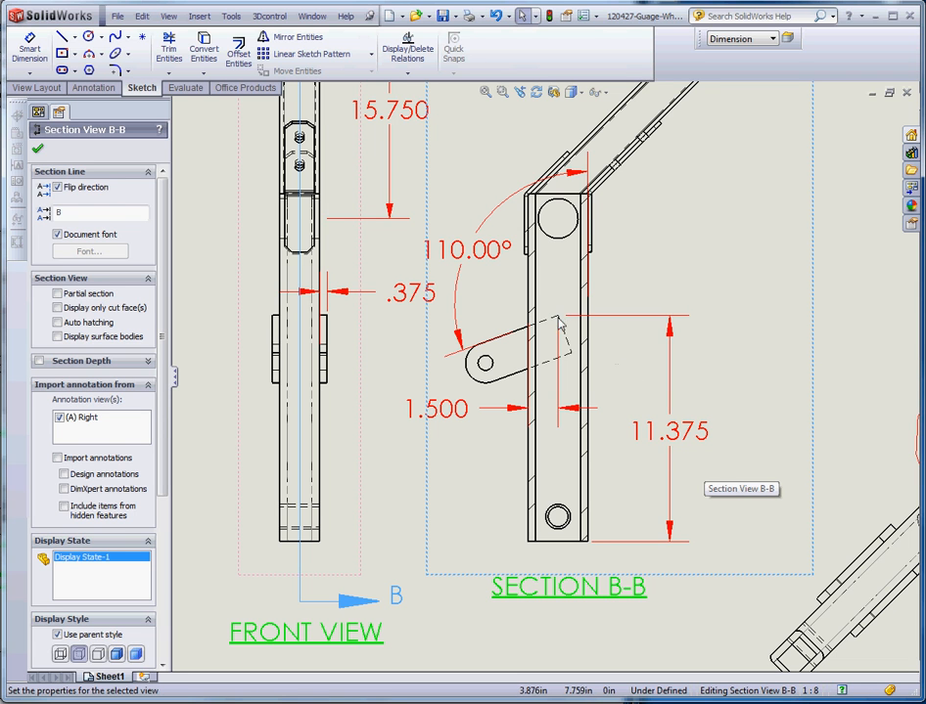
scroll(560, 324, down, 5)
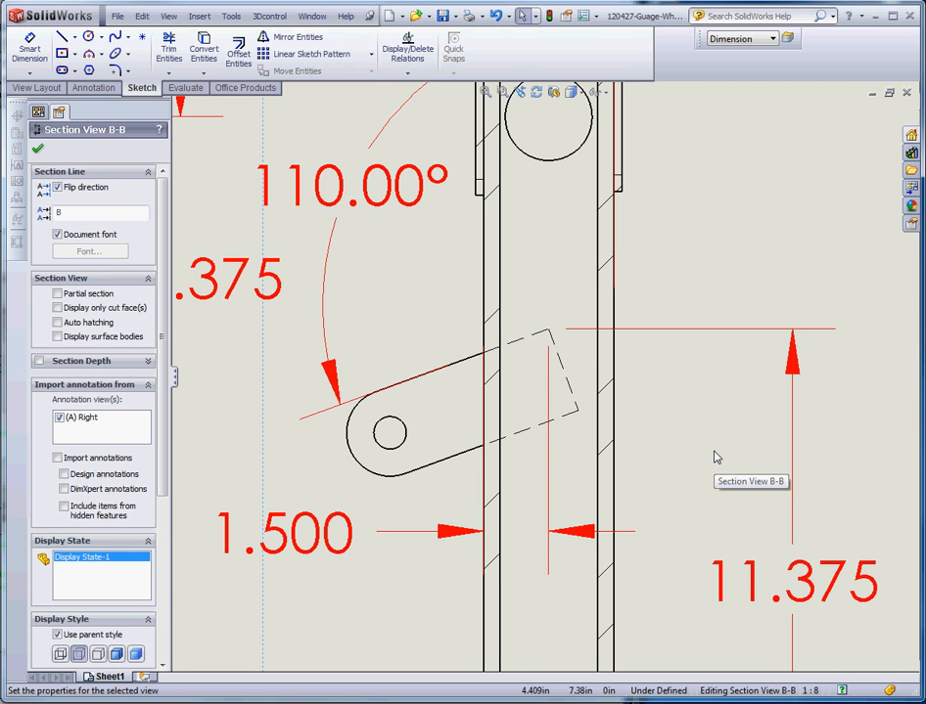
scroll(603, 372, up, 3)
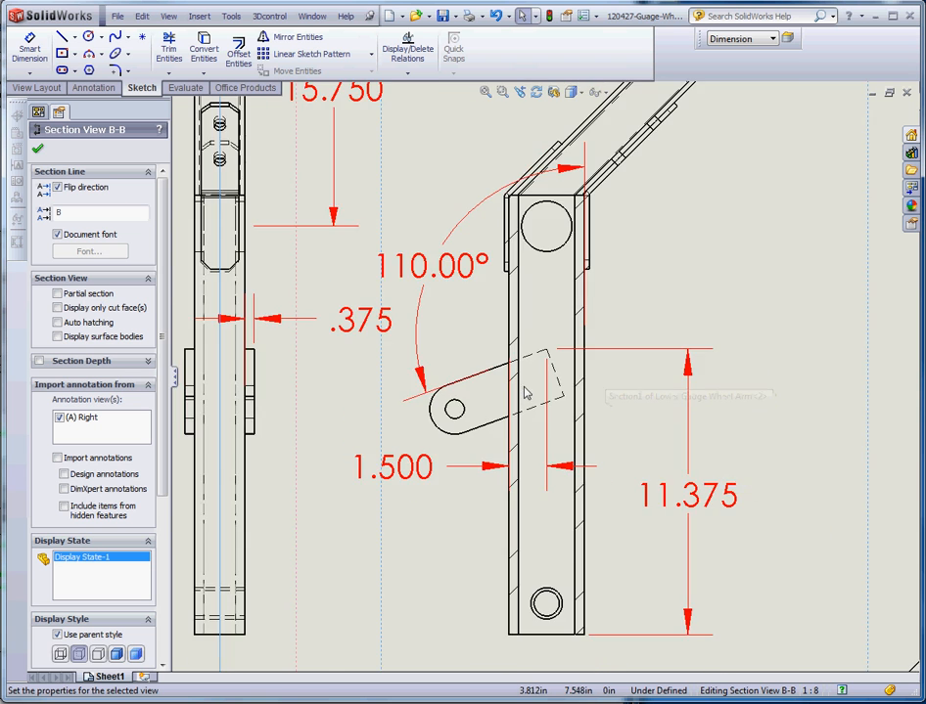
scroll(538, 396, down, 3)
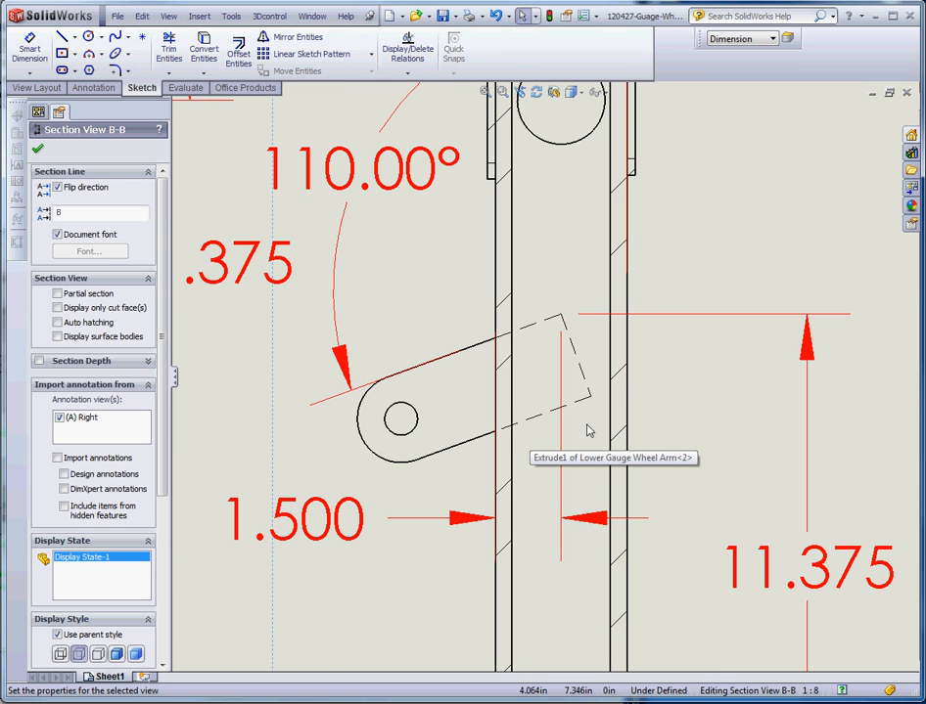
scroll(553, 435, up, 3)
scroll(587, 391, up, 5)
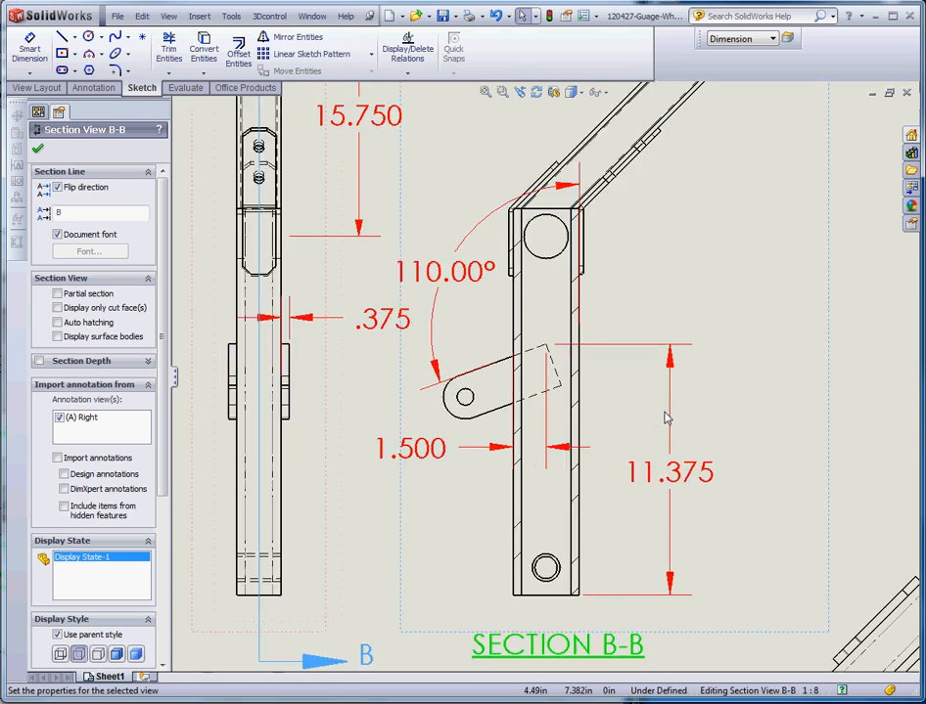
Step: Examine the crowded dimensions in Detail C and compare the detail with View A-A
scroll(800, 462, up, 3)
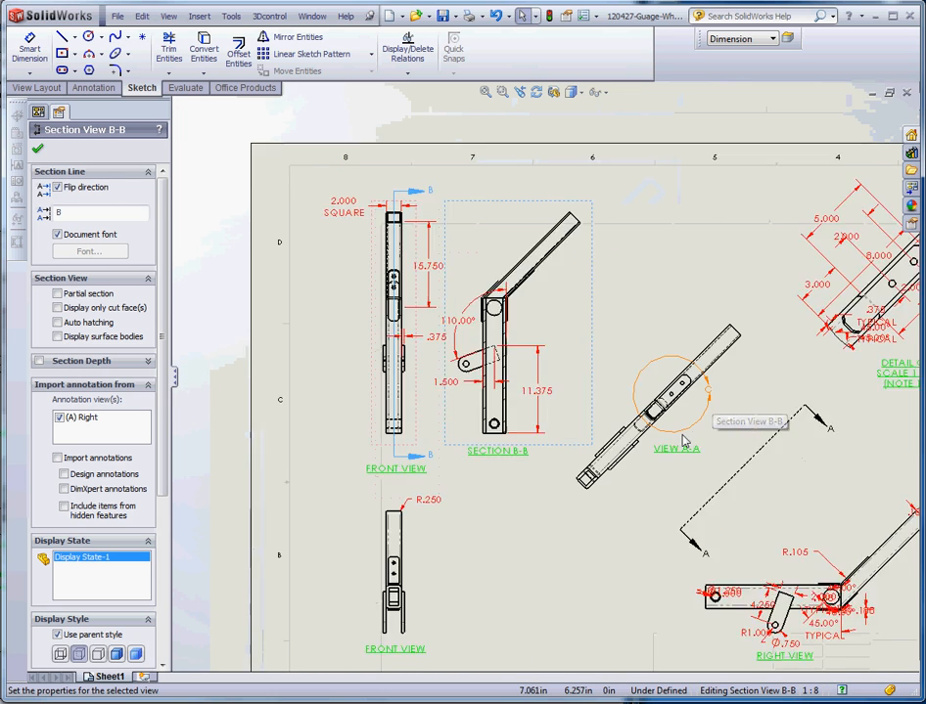
scroll(676, 470, down, 4)
scroll(673, 469, up, 5)
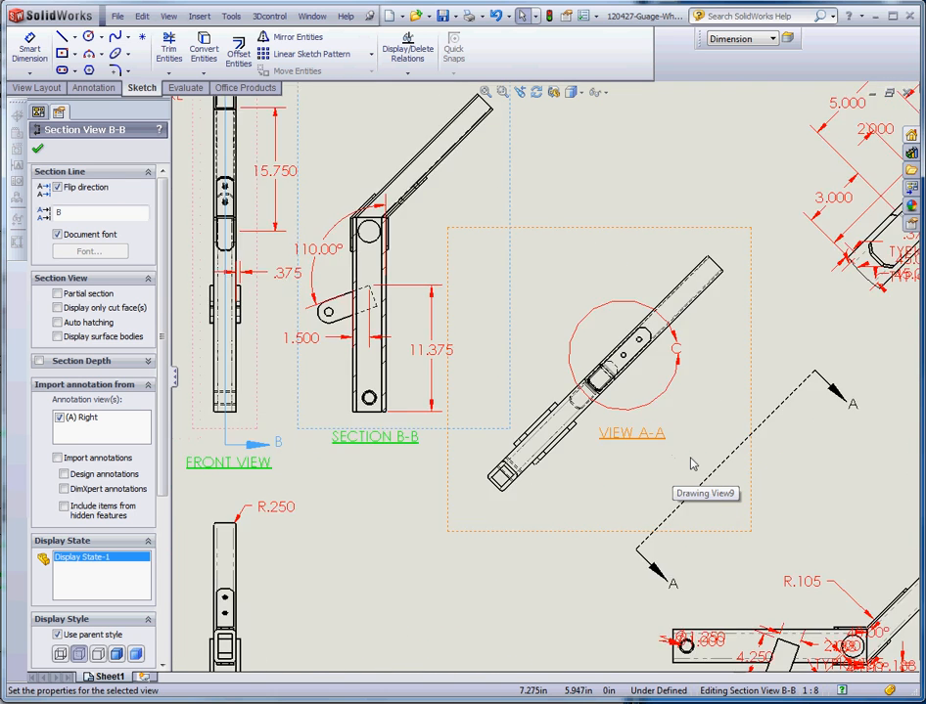
scroll(660, 439, down, 1)
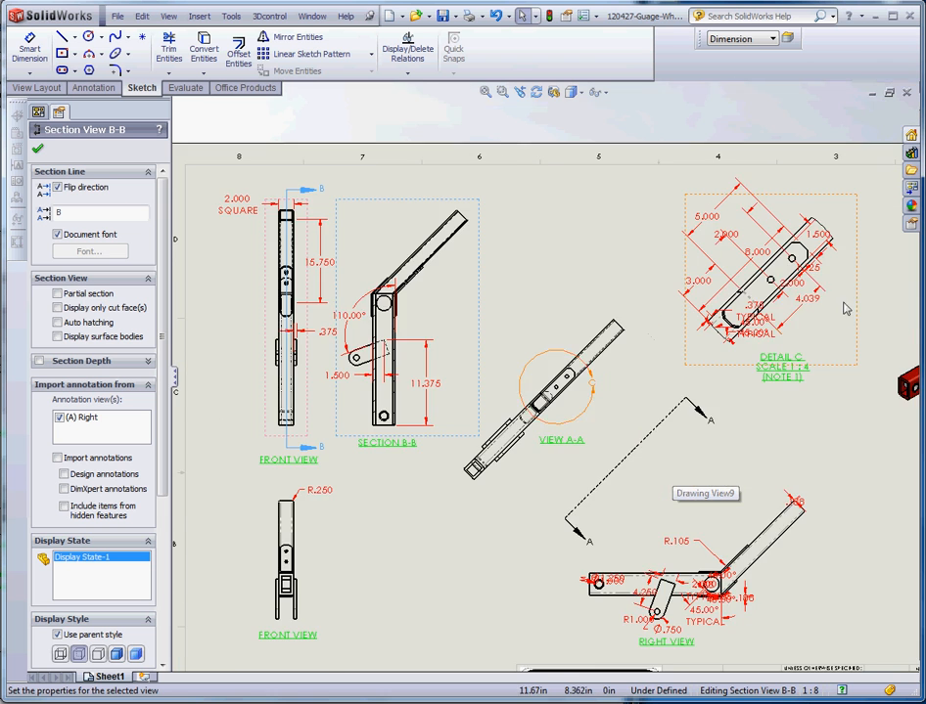
scroll(802, 304, down, 3)
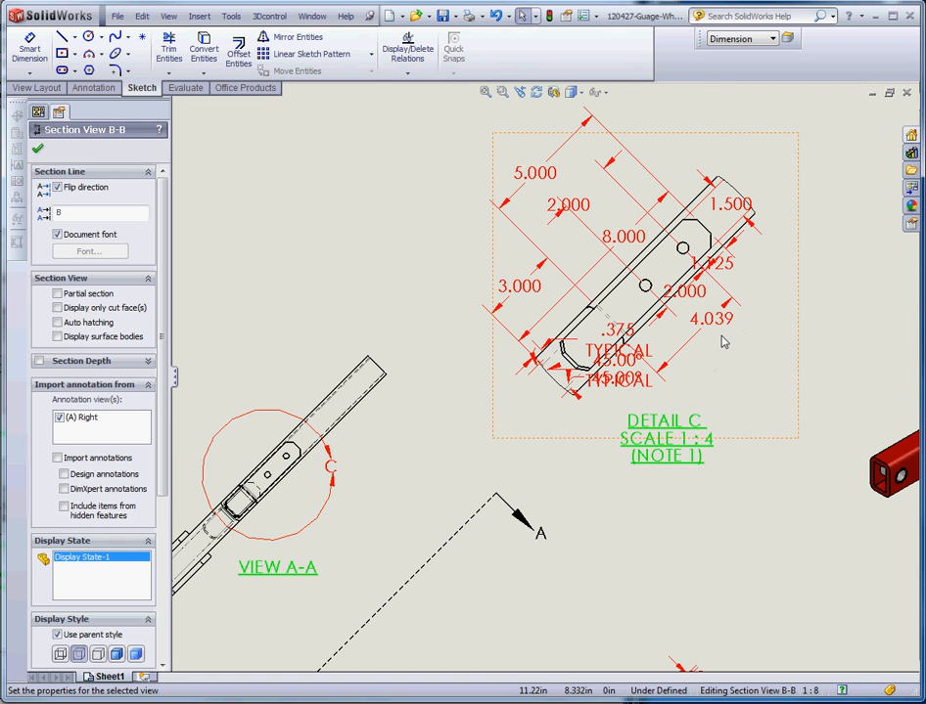
scroll(306, 469, up, 2)
scroll(306, 470, down, 2)
scroll(740, 431, up, 3)
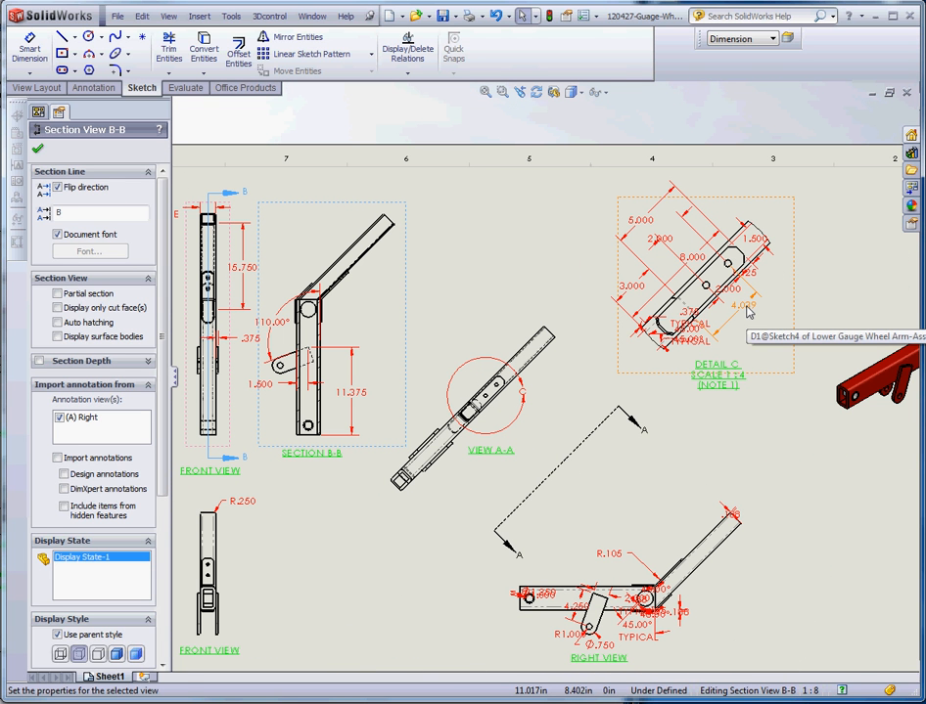
Step: Move the 4.039 dimension from Detail C into View A-A
drag(747, 312, 761, 331)
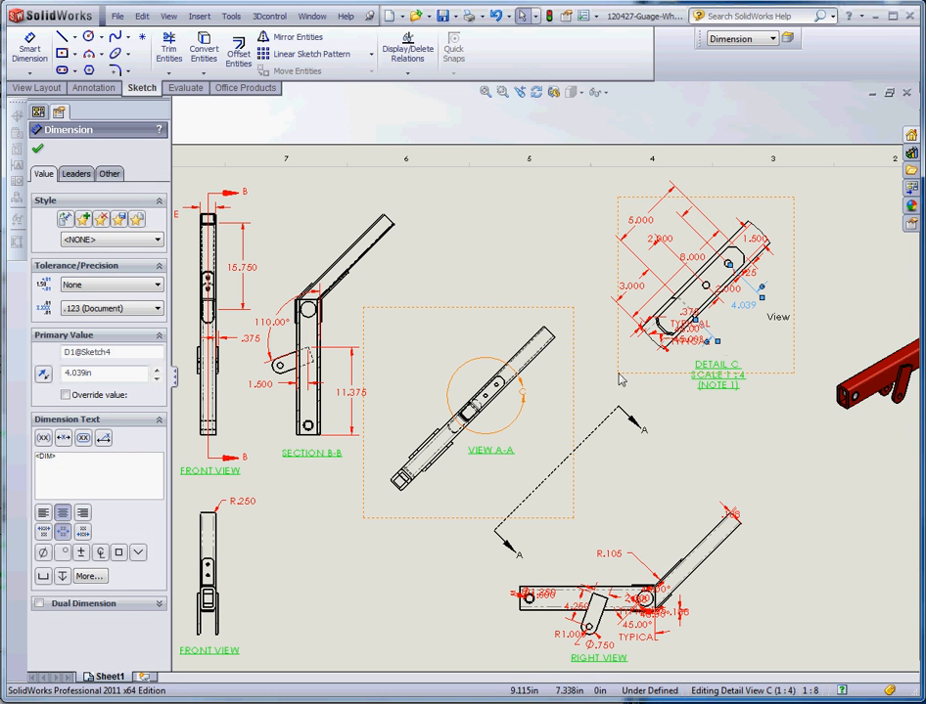
click(849, 316)
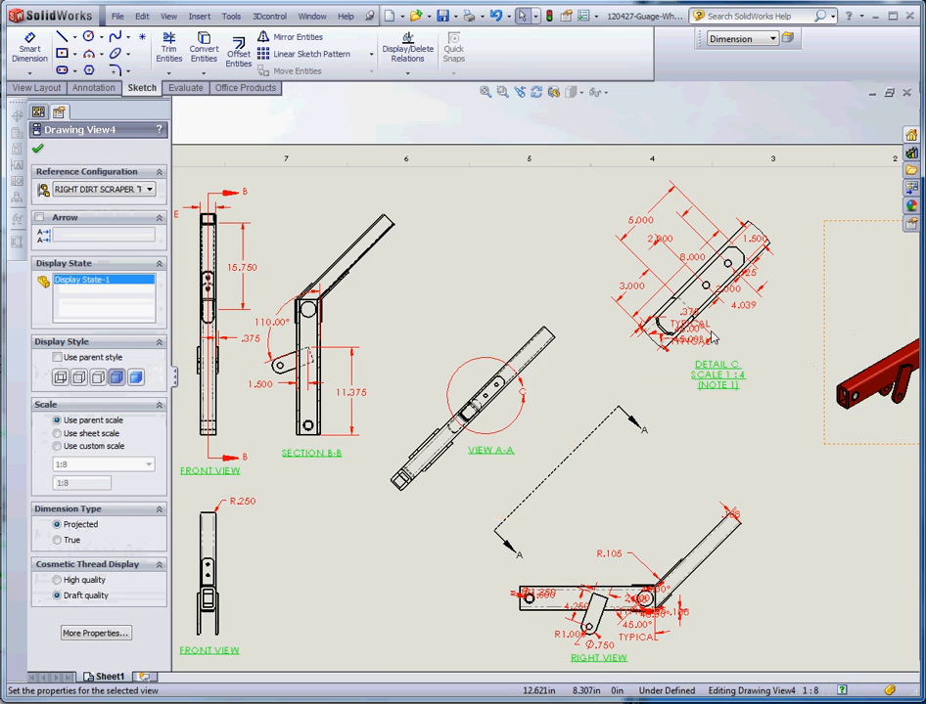
scroll(744, 318, down, 3)
click(771, 355)
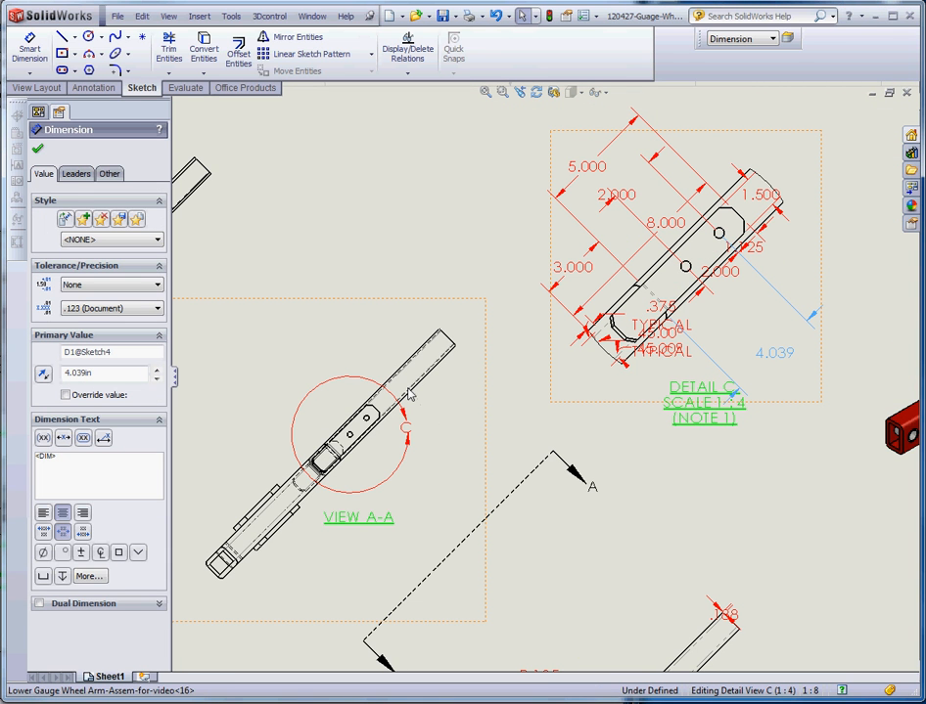
mouse_move(412, 398)
shift+mouse_down()
mouse_move(429, 391)
mouse_move(379, 463)
shift+mouse_up()
scroll(491, 488, up, 3)
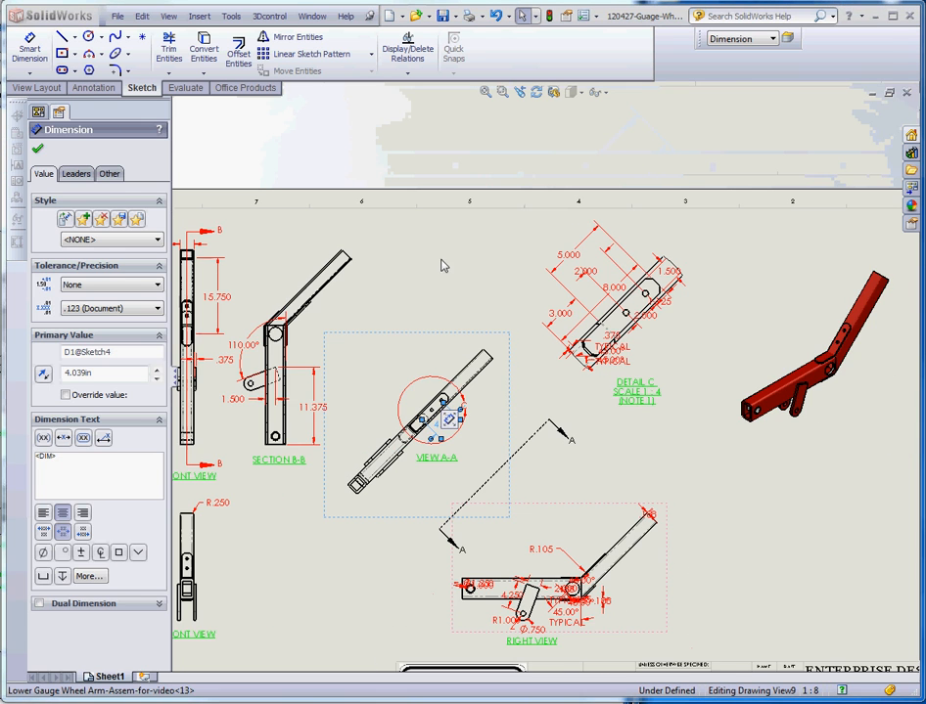
click(465, 288)
Step: Place the 4.039 dimension outside the detail circle, above the arm in View A-A
scroll(470, 441, down, 1)
scroll(529, 452, up, 3)
scroll(574, 463, down, 2)
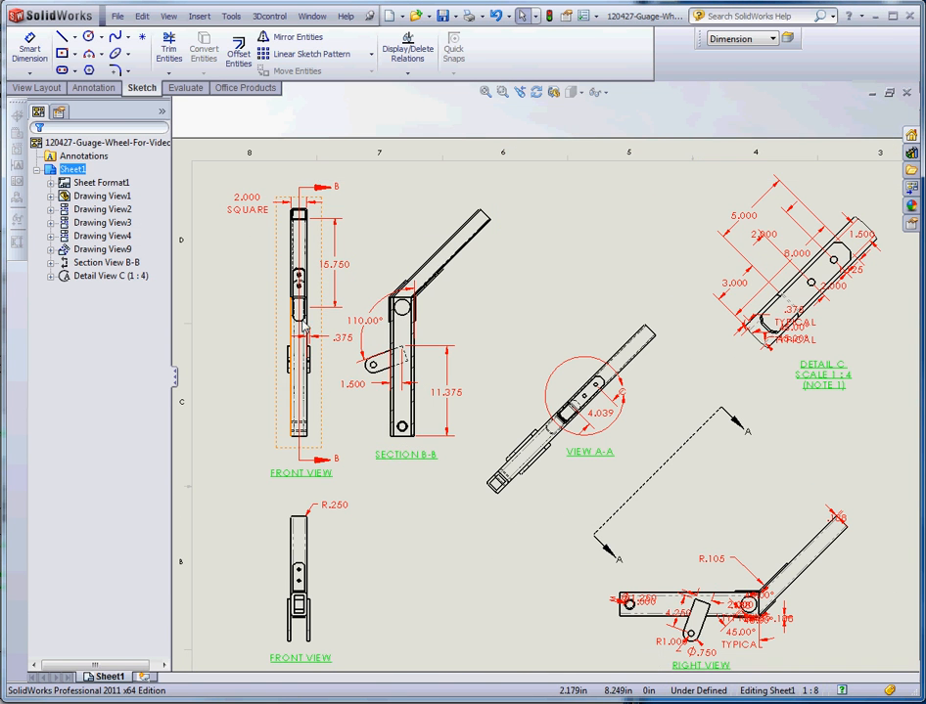
scroll(634, 403, down, 3)
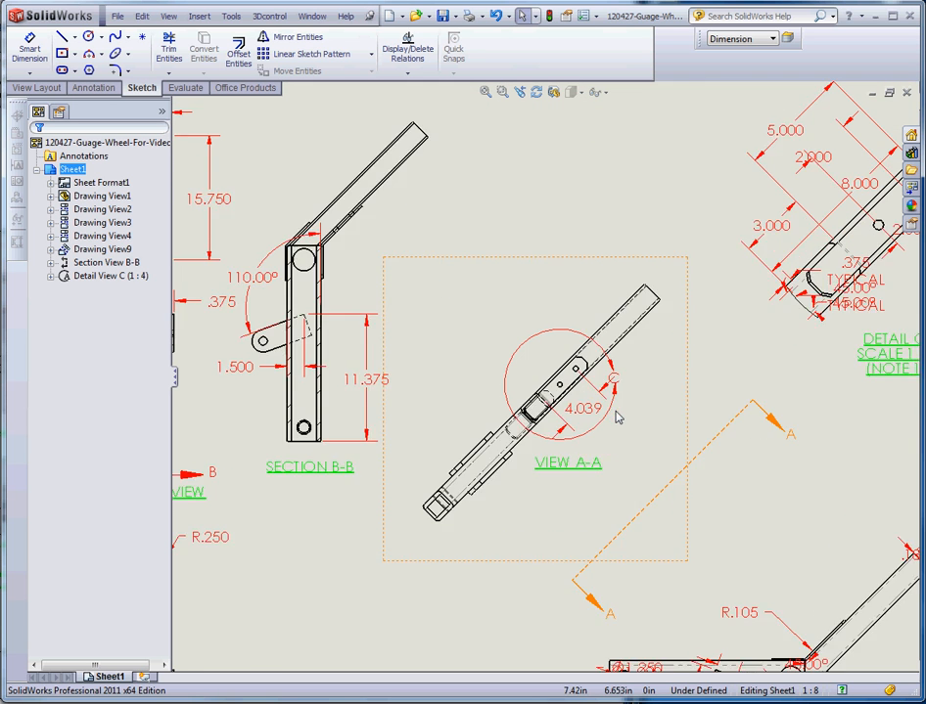
drag(570, 405, 457, 299)
click(349, 302)
Step: Examine where the 4.039 dimension's extension lines attach to the tube edge and the upper hole in View A-A
scroll(467, 417, down, 2)
scroll(544, 420, down, 2)
scroll(583, 428, up, 3)
scroll(564, 353, down, 3)
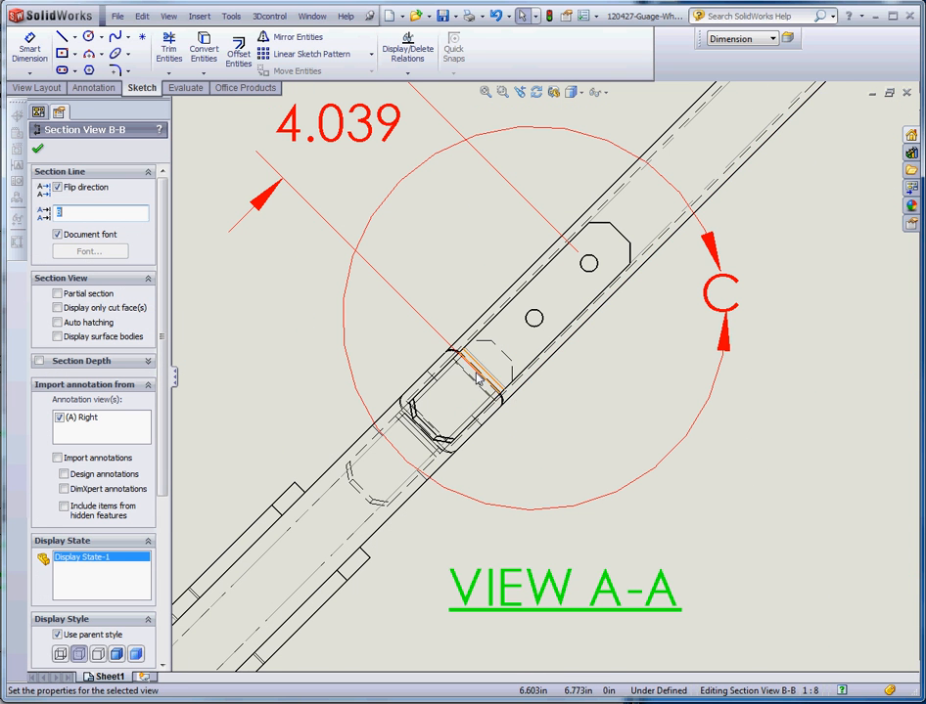
scroll(479, 376, down, 3)
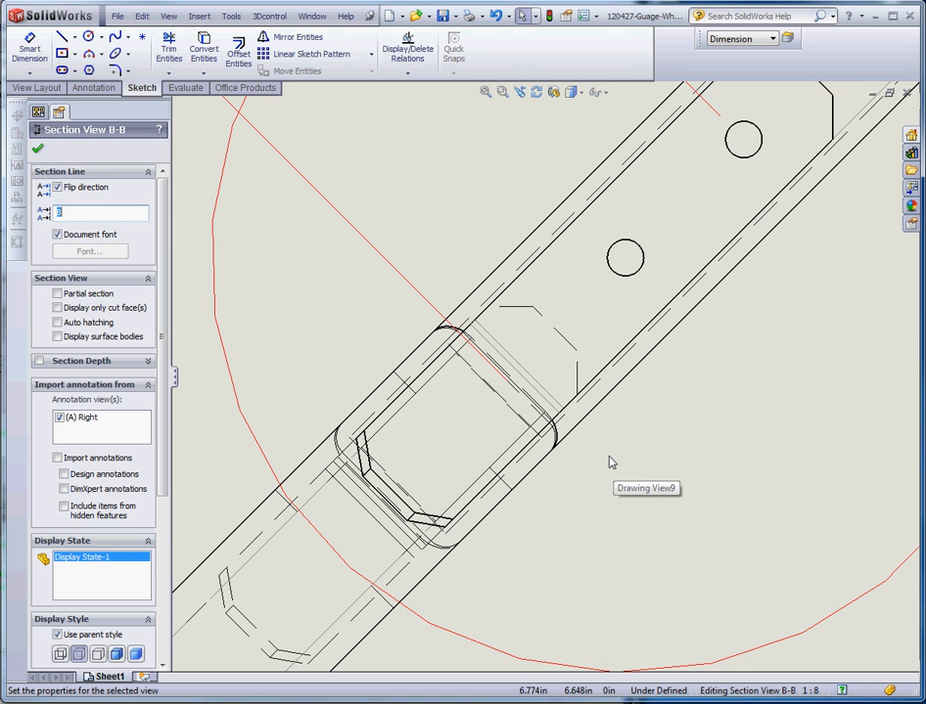
scroll(545, 376, up, 1)
click(421, 291)
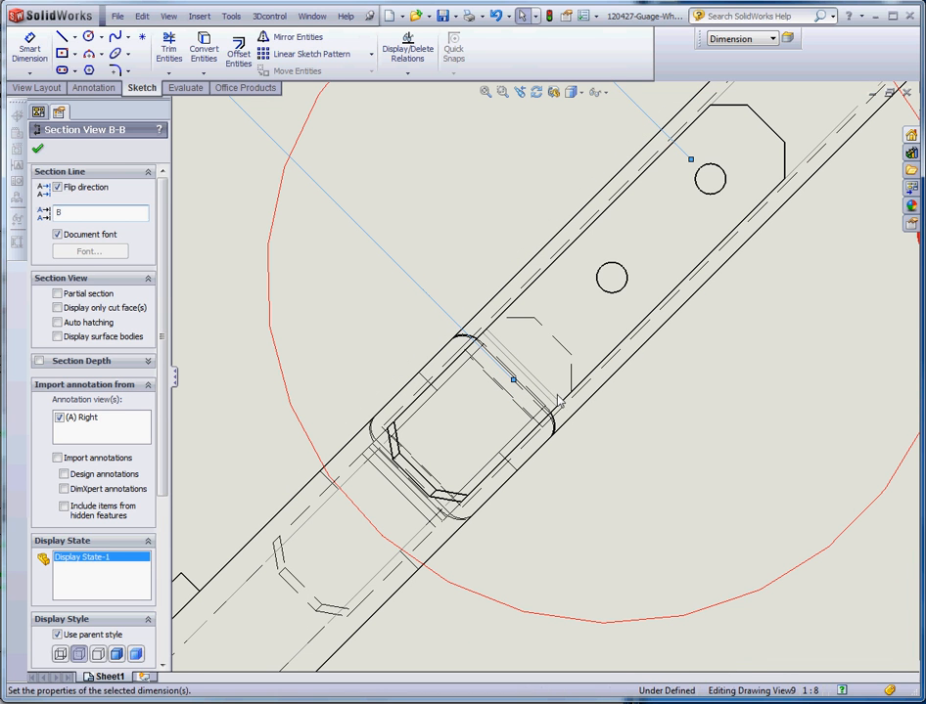
click(512, 377)
scroll(484, 377, down, 3)
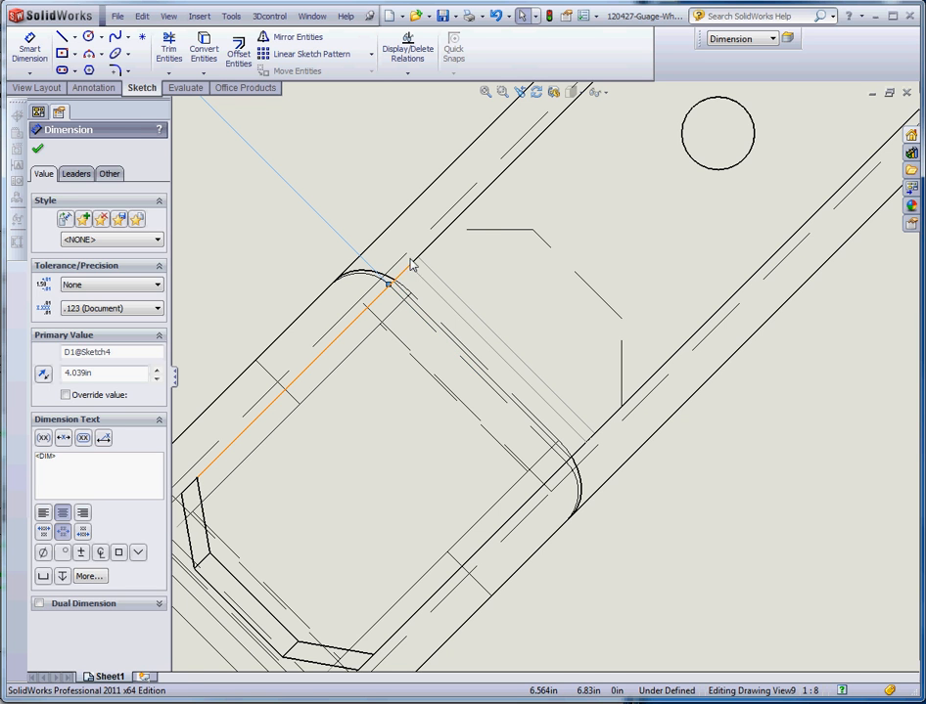
click(368, 193)
scroll(577, 503, up, 1)
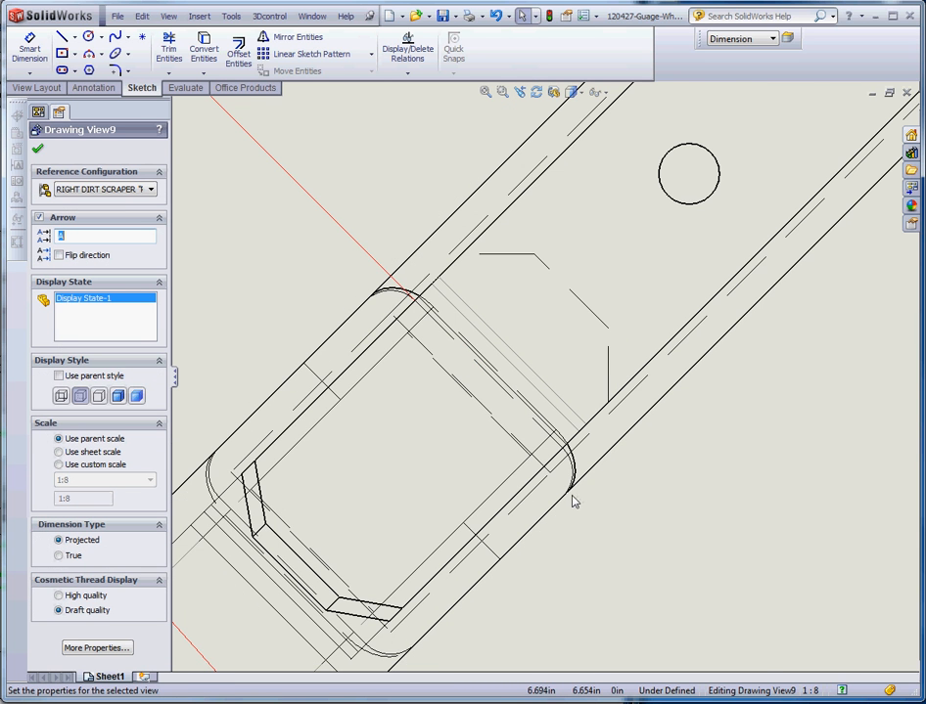
scroll(552, 480, up, 3)
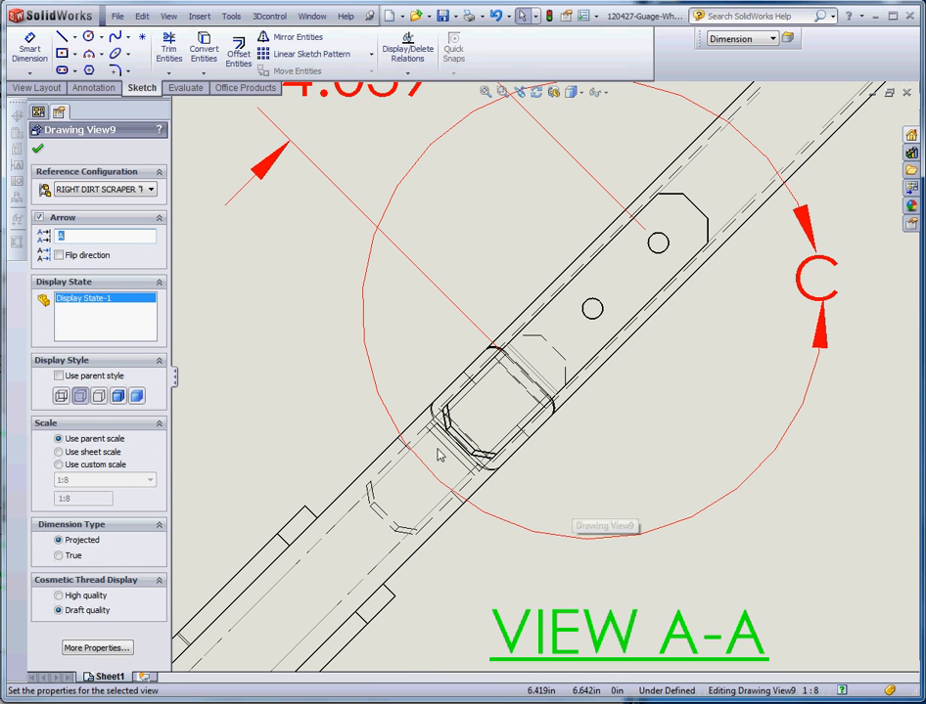
scroll(493, 409, down, 3)
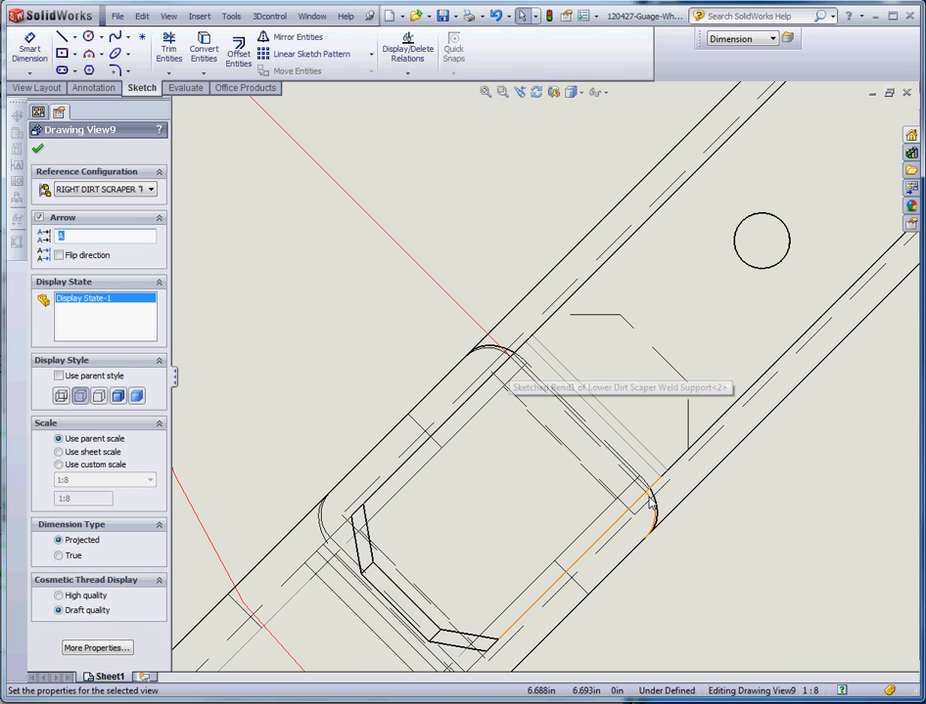
scroll(656, 520, up, 3)
scroll(645, 511, up, 3)
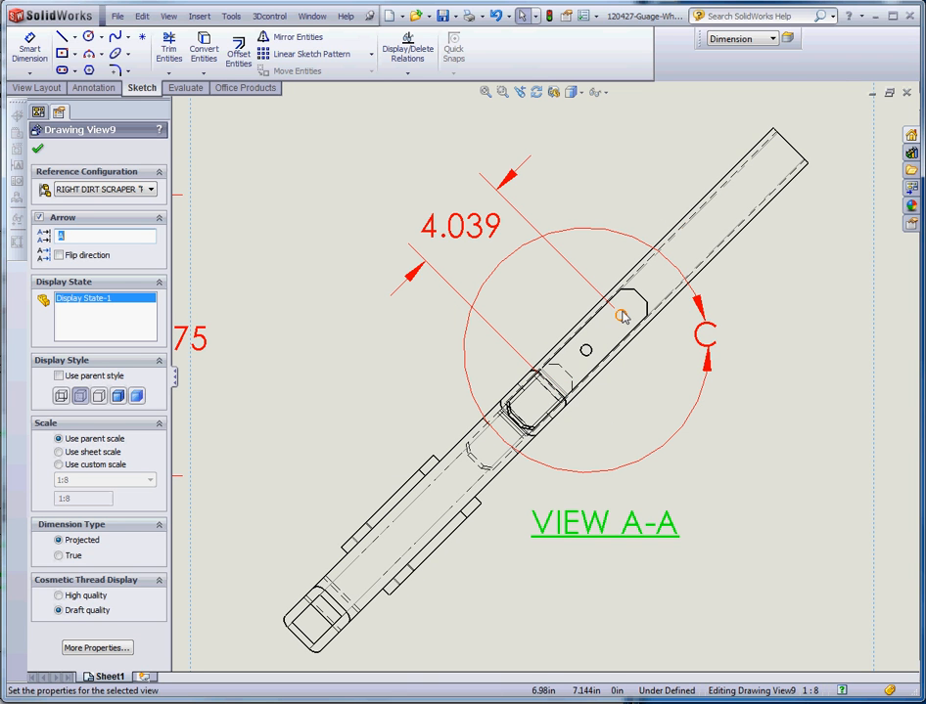
Step: Draw a centerline across the arm in View A-A, starting at the end of the 4.039 dimension's lower extension line
click(75, 38)
click(88, 67)
scroll(522, 398, down, 5)
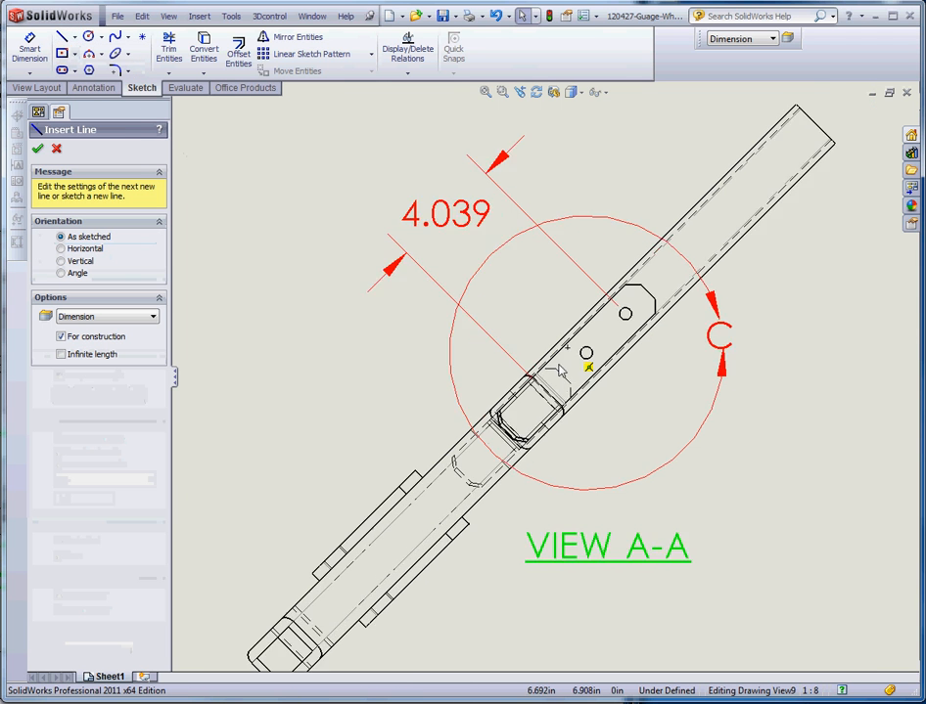
scroll(519, 393, down, 3)
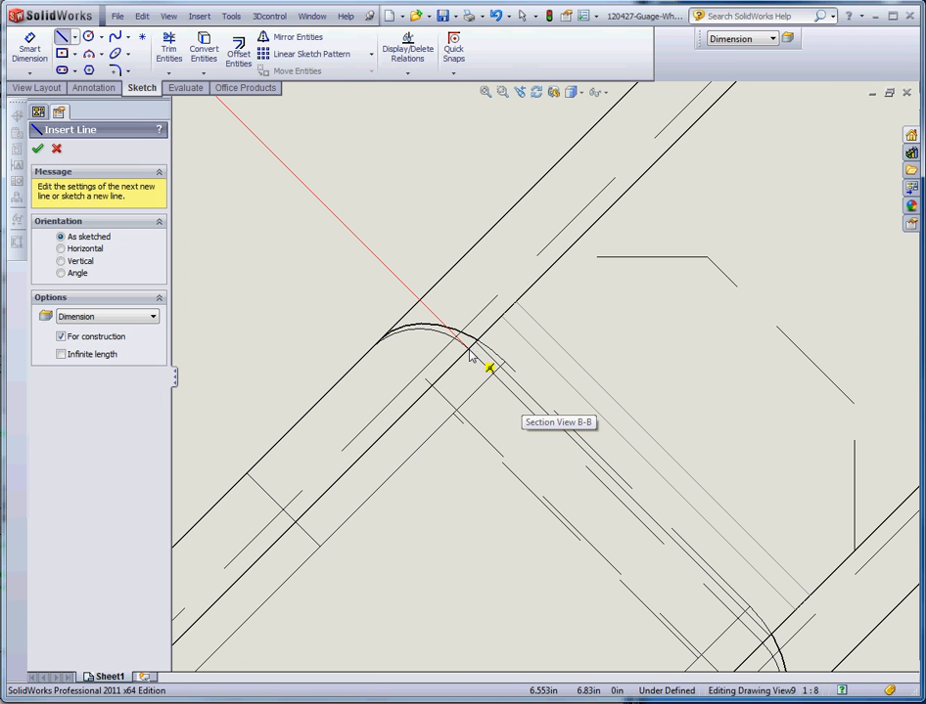
click(470, 349)
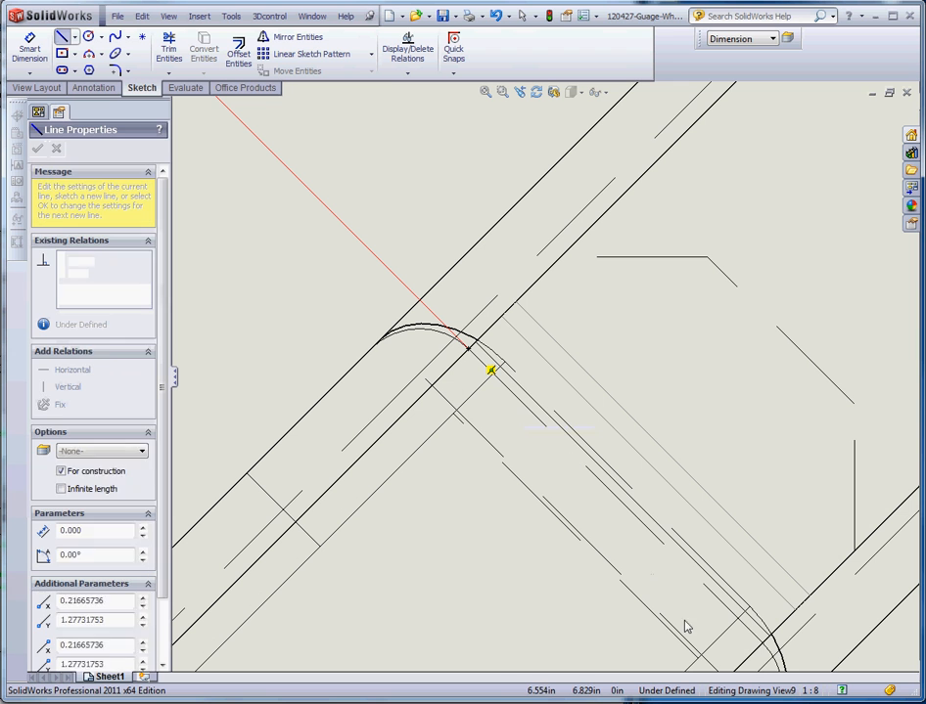
click(762, 645)
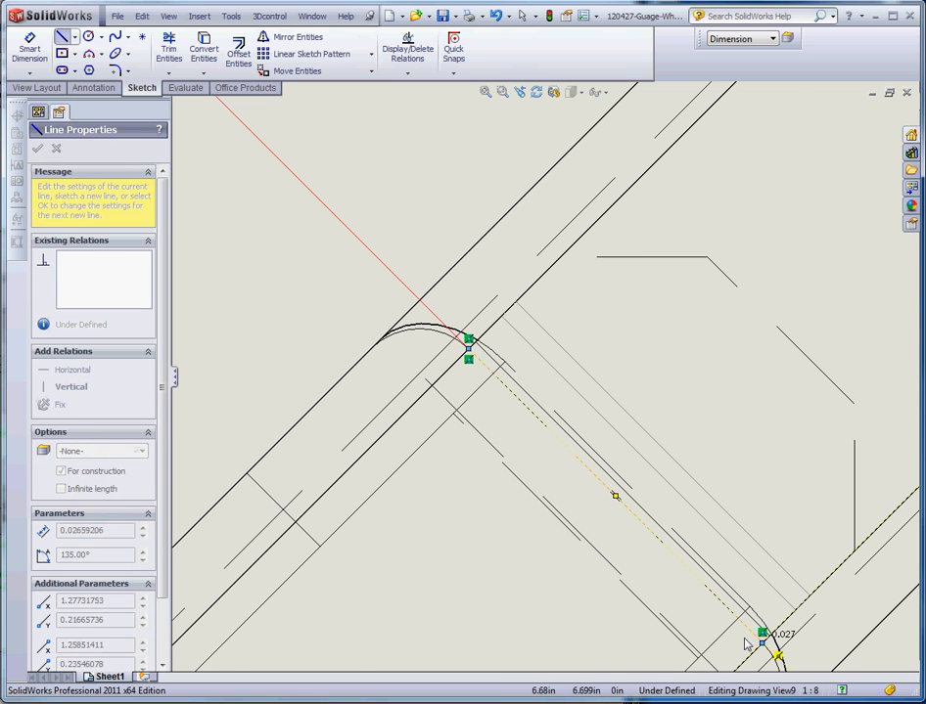
Step: Finish the centerline and set the display style of View A-A to hidden lines removed
key(Escape)
scroll(704, 620, up, 3)
scroll(645, 551, up, 2)
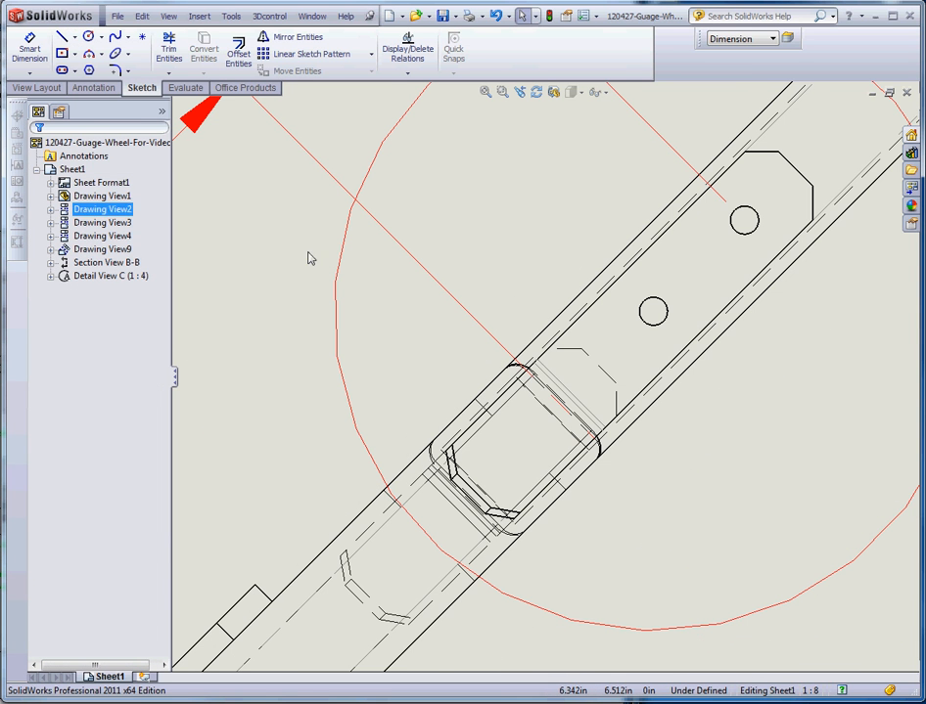
click(427, 320)
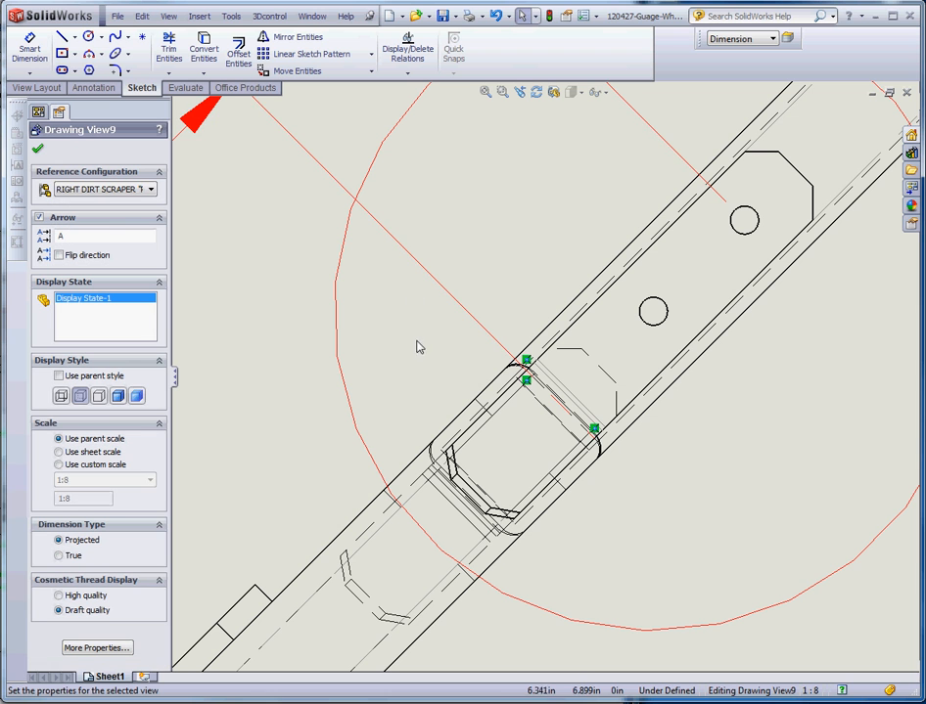
click(98, 397)
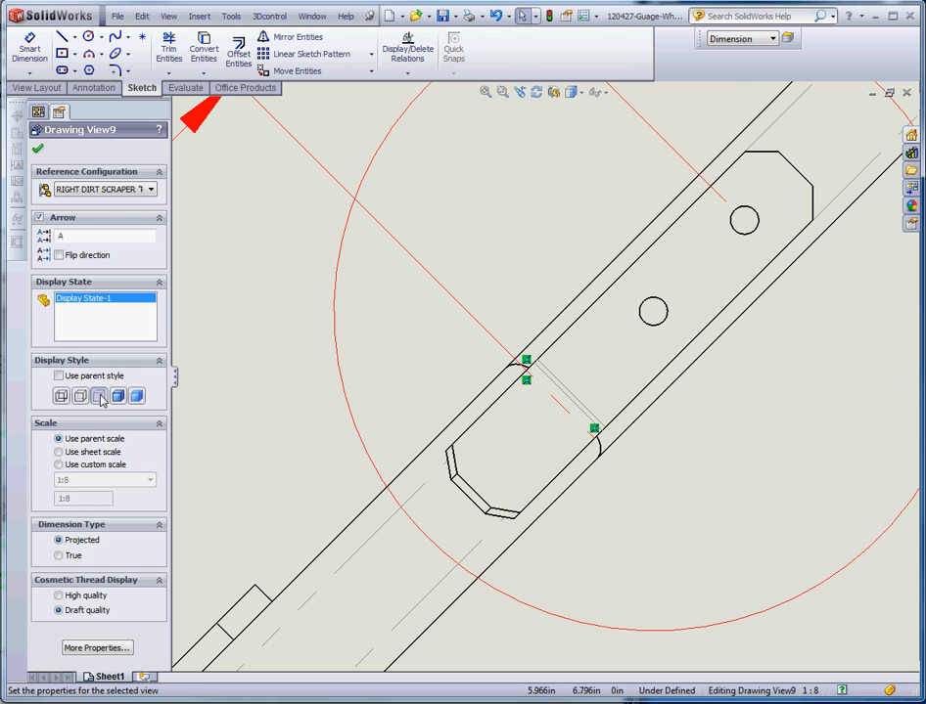
Step: Examine the centerline, holes and 4.039 dimension in View A-A, checking how clearly the view reads
scroll(533, 452, down, 1)
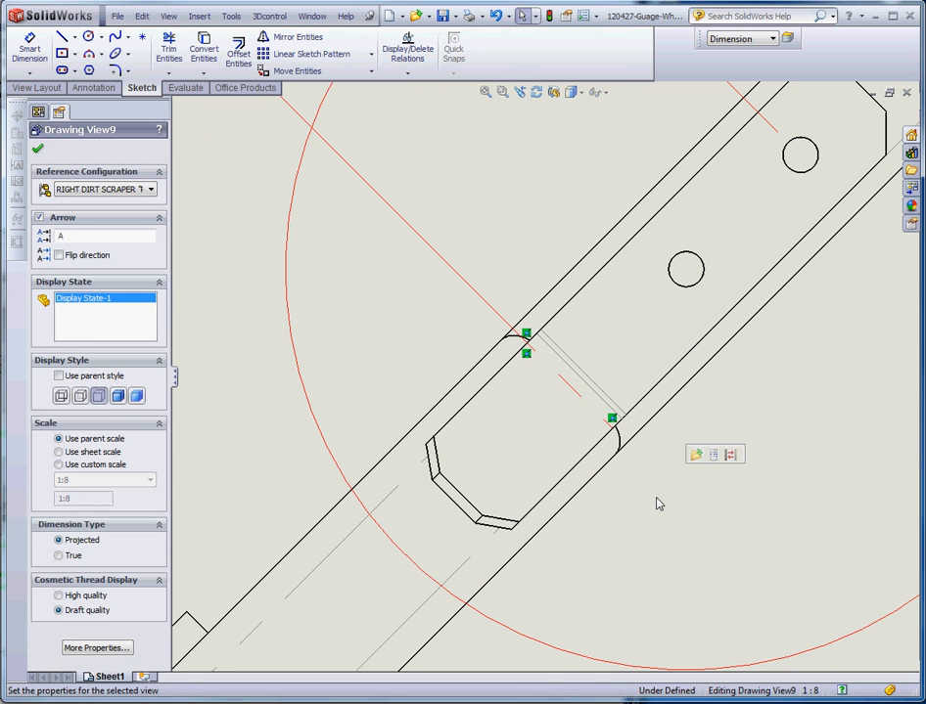
scroll(657, 502, up, 2)
scroll(578, 401, down, 3)
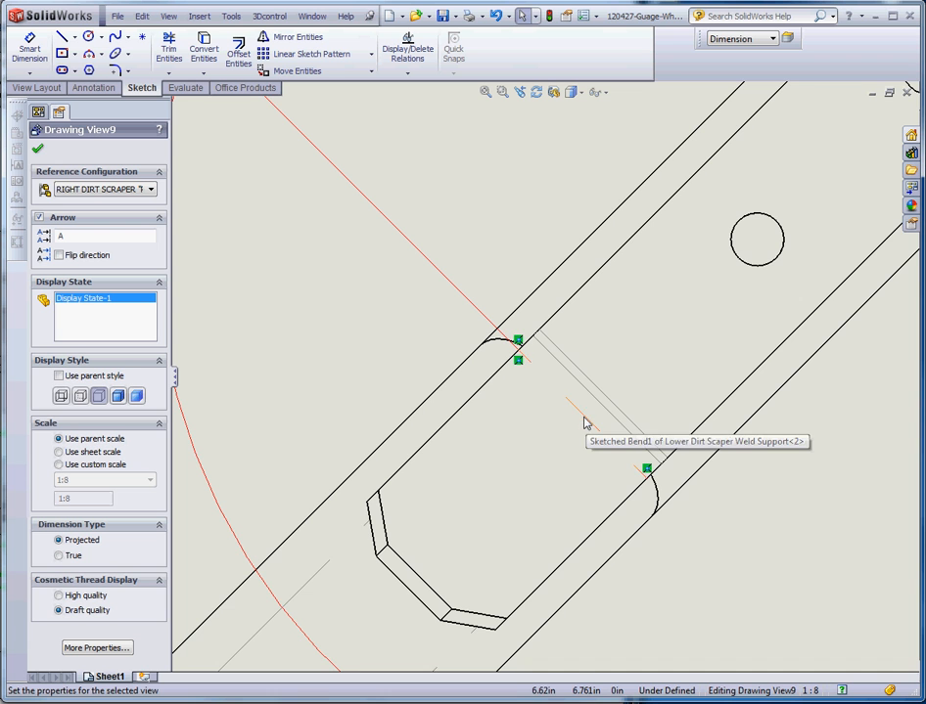
scroll(743, 554, up, 4)
scroll(615, 440, down, 3)
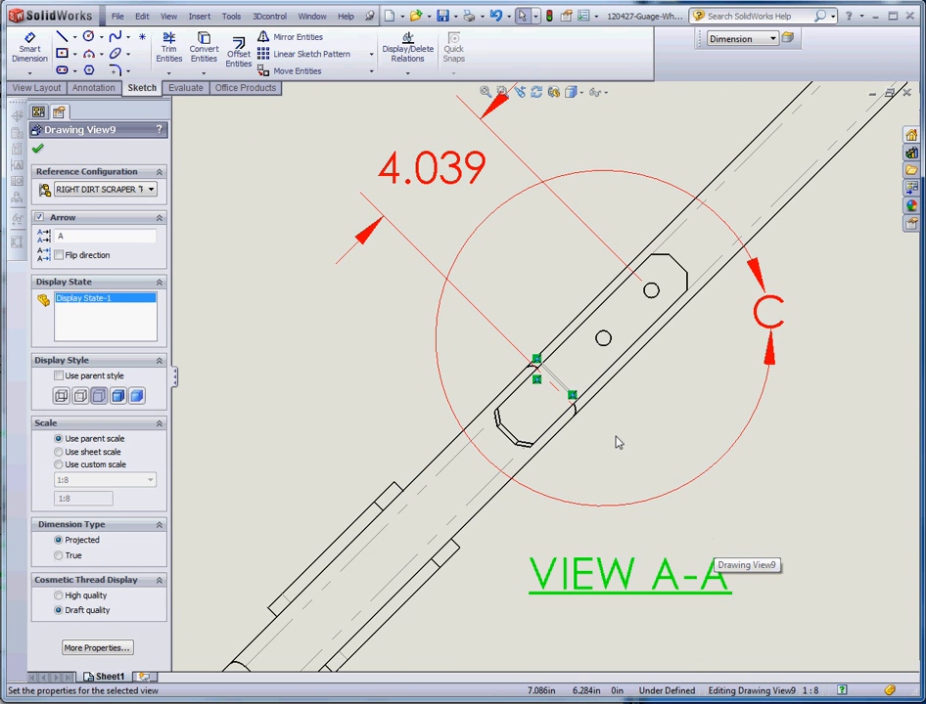
scroll(609, 432, up, 4)
scroll(651, 455, down, 2)
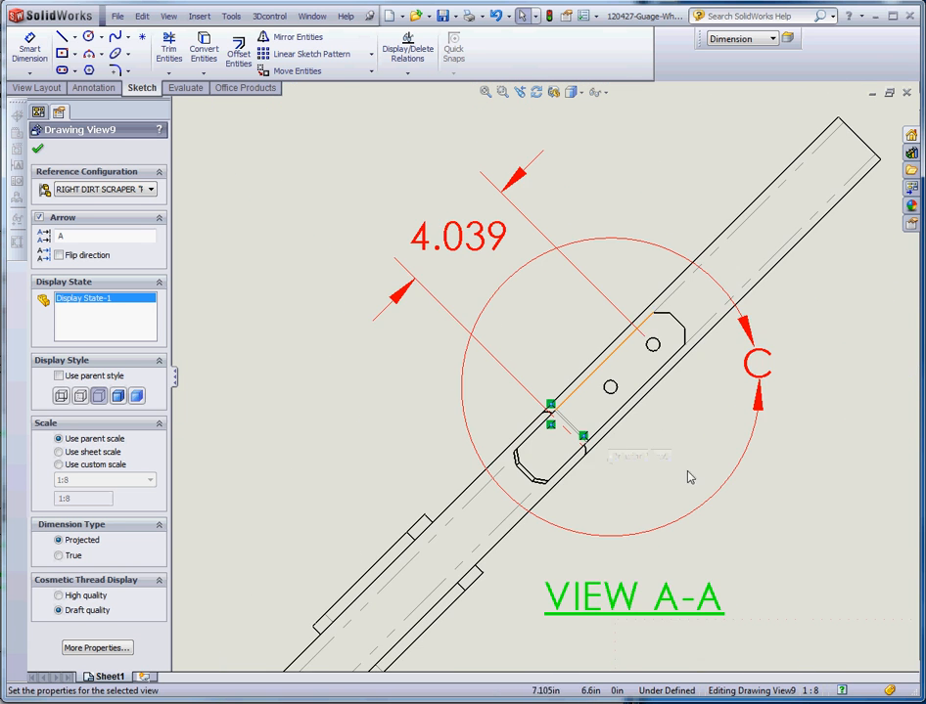
scroll(626, 442, up, 2)
scroll(631, 438, up, 3)
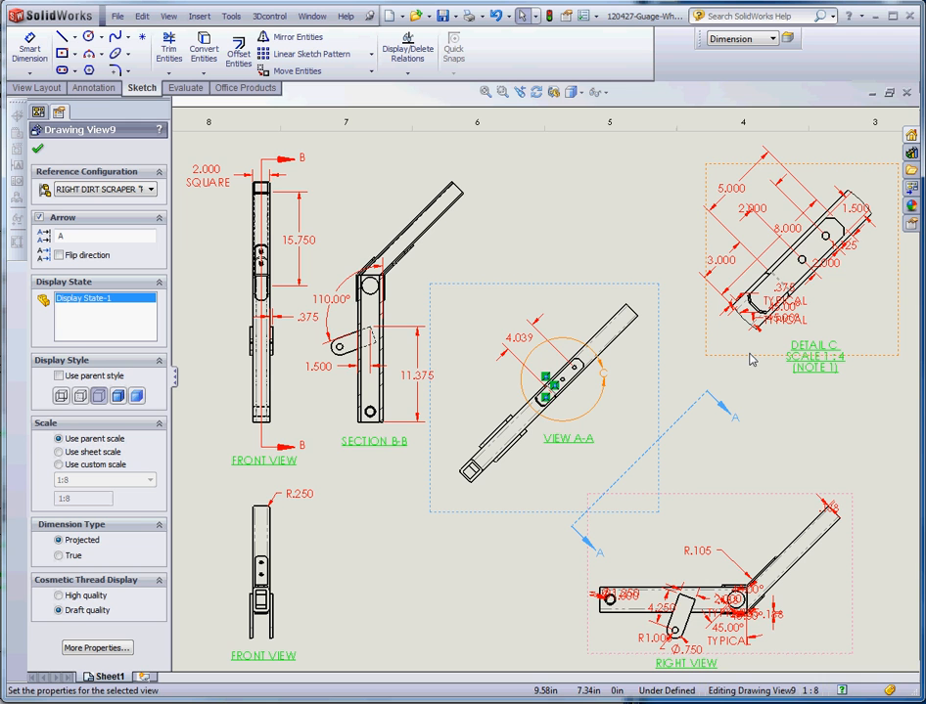
Step: Move the 1.125 and lower 2.000 dimensions in Detail C clear of the part's lower-right edge
scroll(802, 225, down, 2)
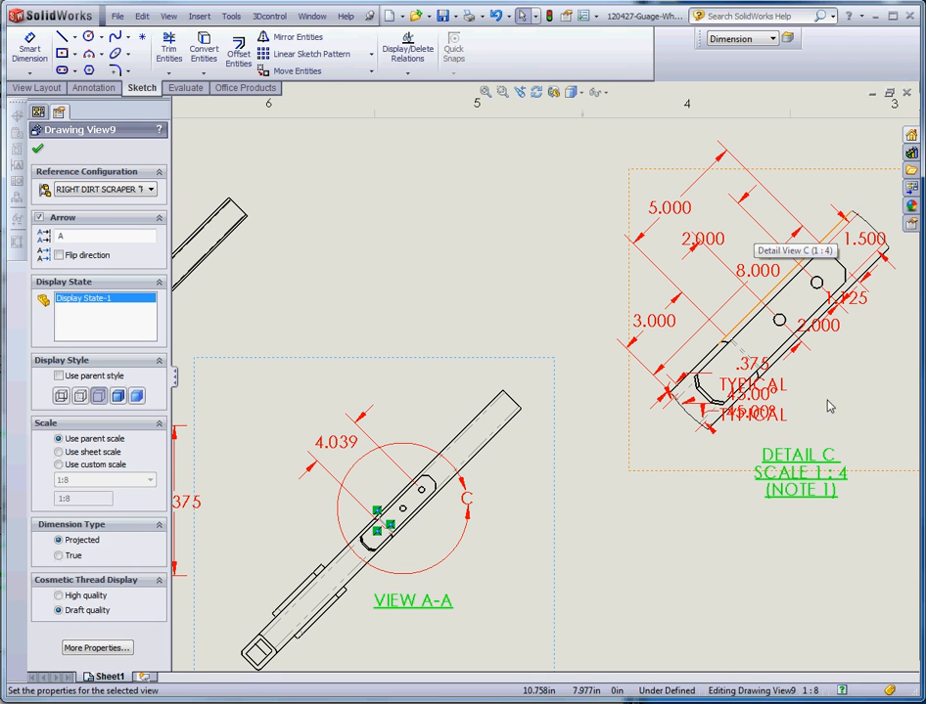
drag(845, 299, 902, 299)
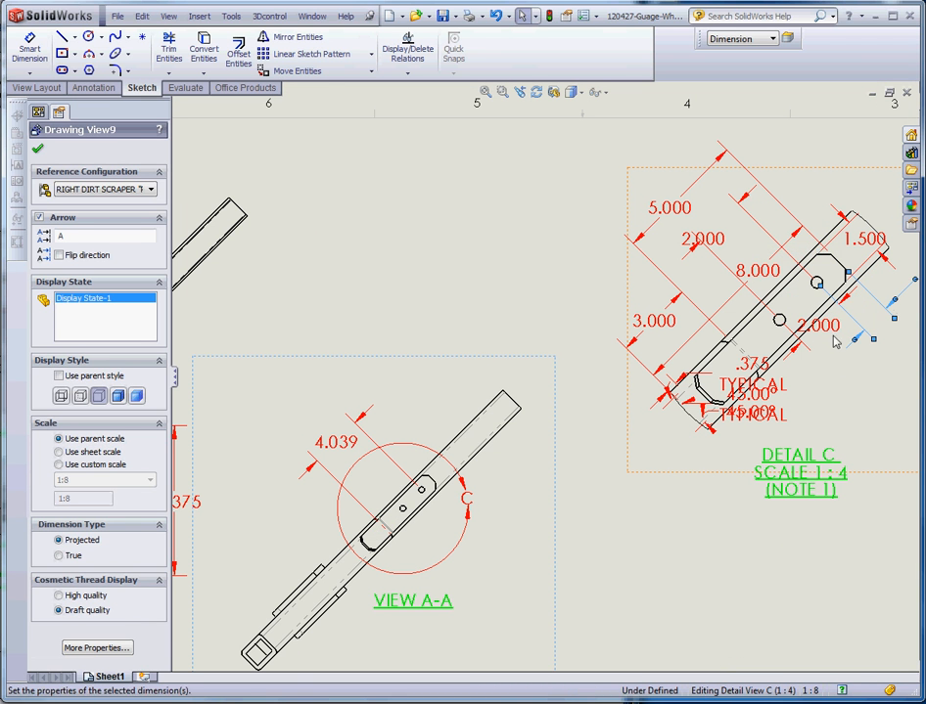
drag(830, 333, 870, 381)
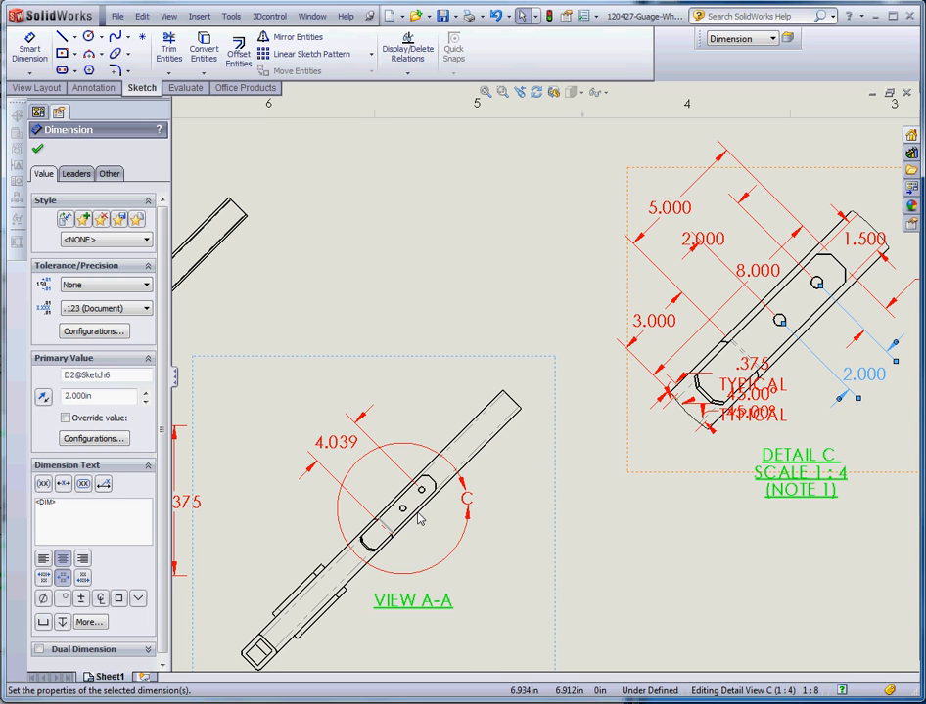
Step: Reposition the upper 2.000 hole-spacing dimension in Detail C and delete the duplicate 2.000 below the part
click(738, 233)
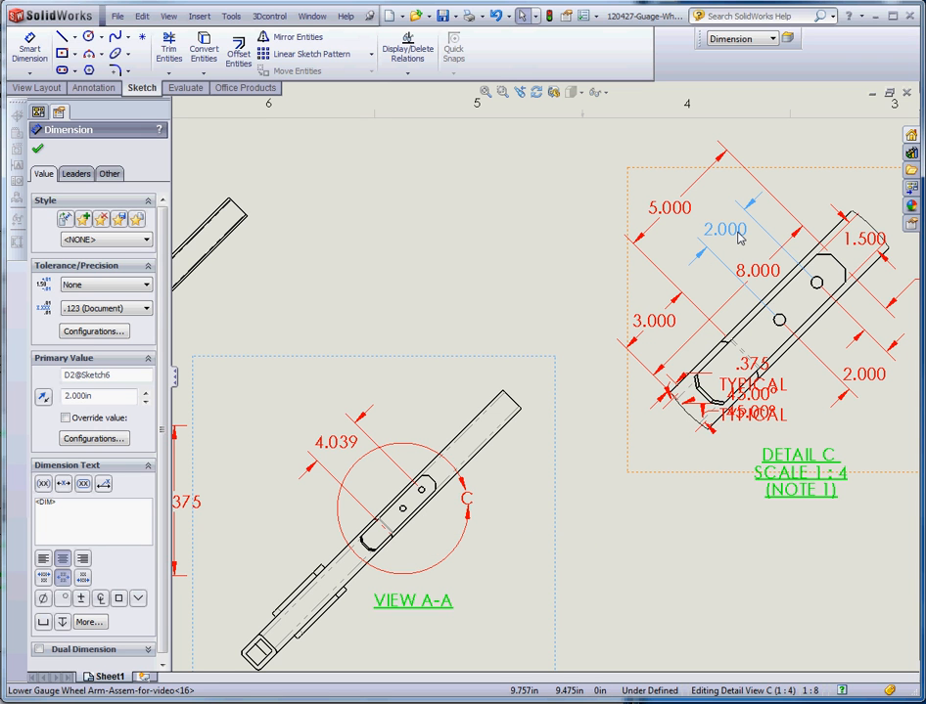
click(863, 374)
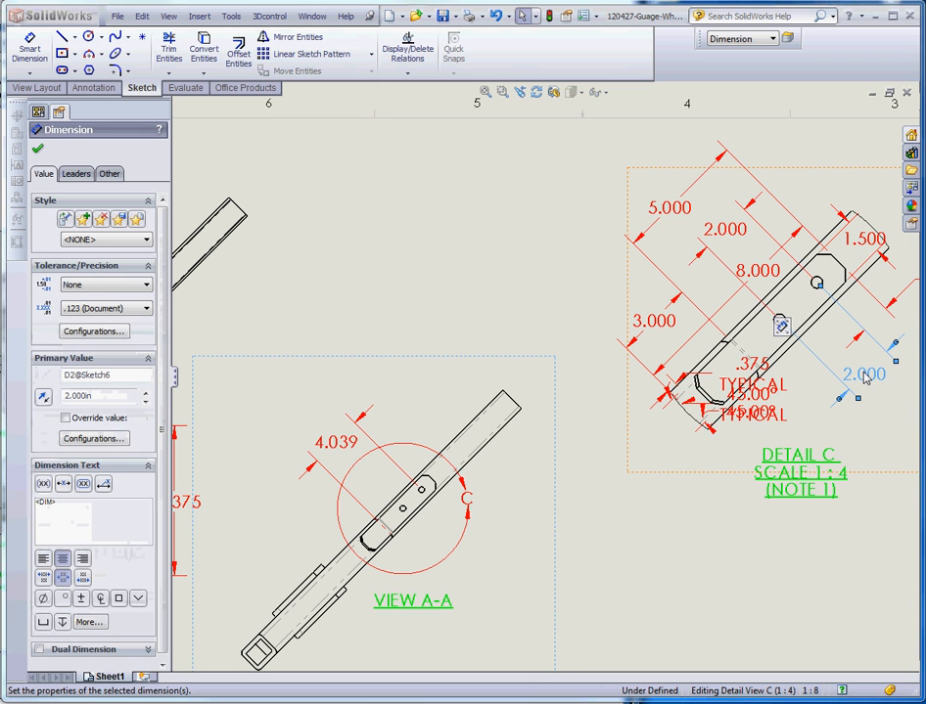
key(Escape)
Step: Select the 8.000 dimension in Detail C and examine the other views for a better place to show it
scroll(851, 367, down, 4)
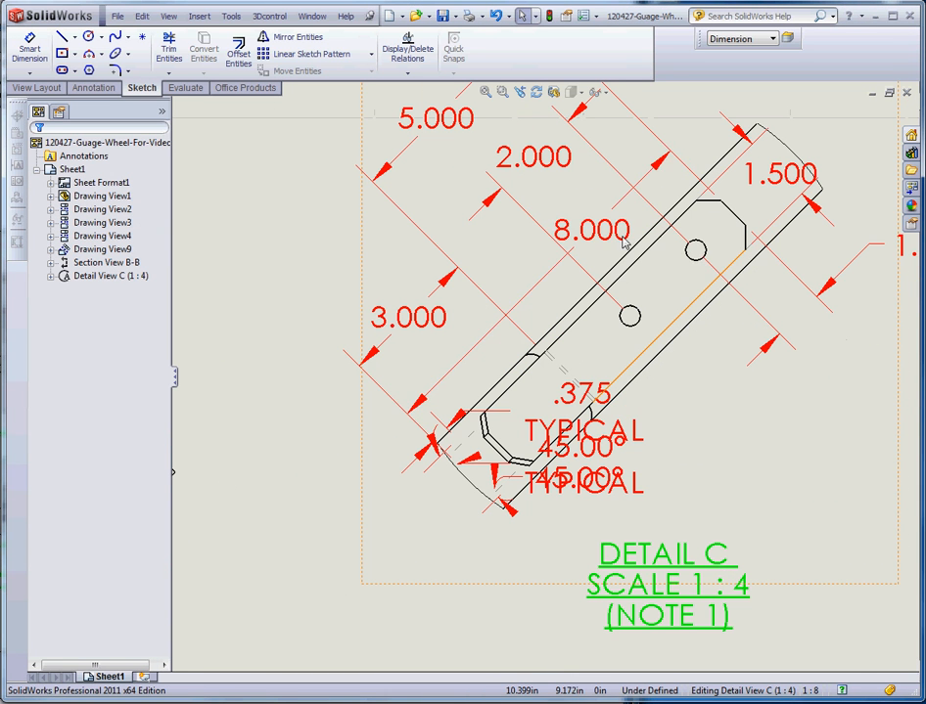
click(597, 232)
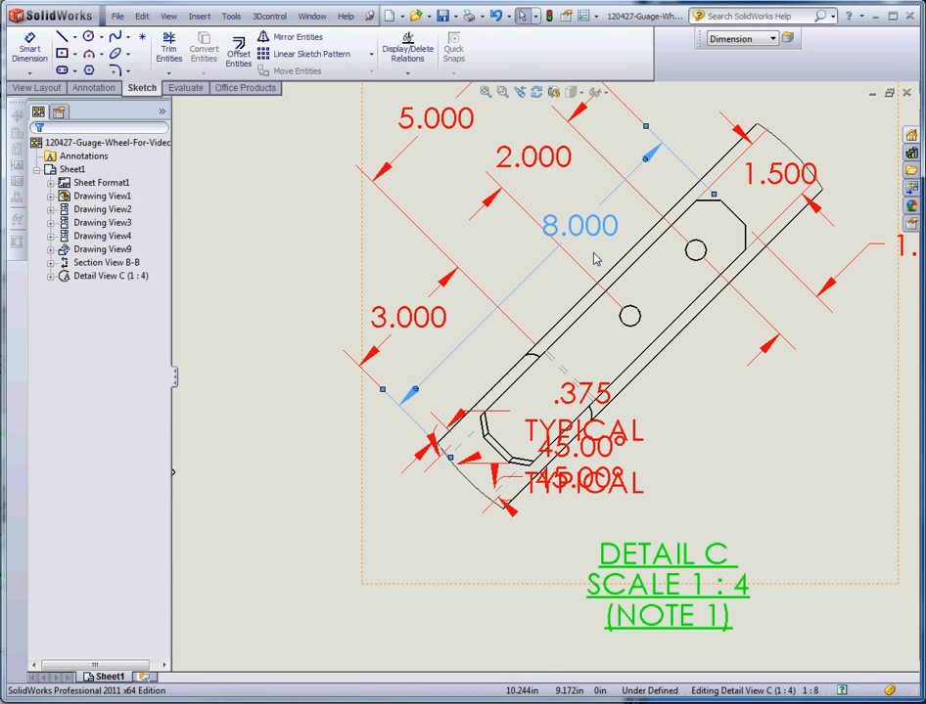
scroll(609, 436, up, 3)
scroll(627, 442, up, 6)
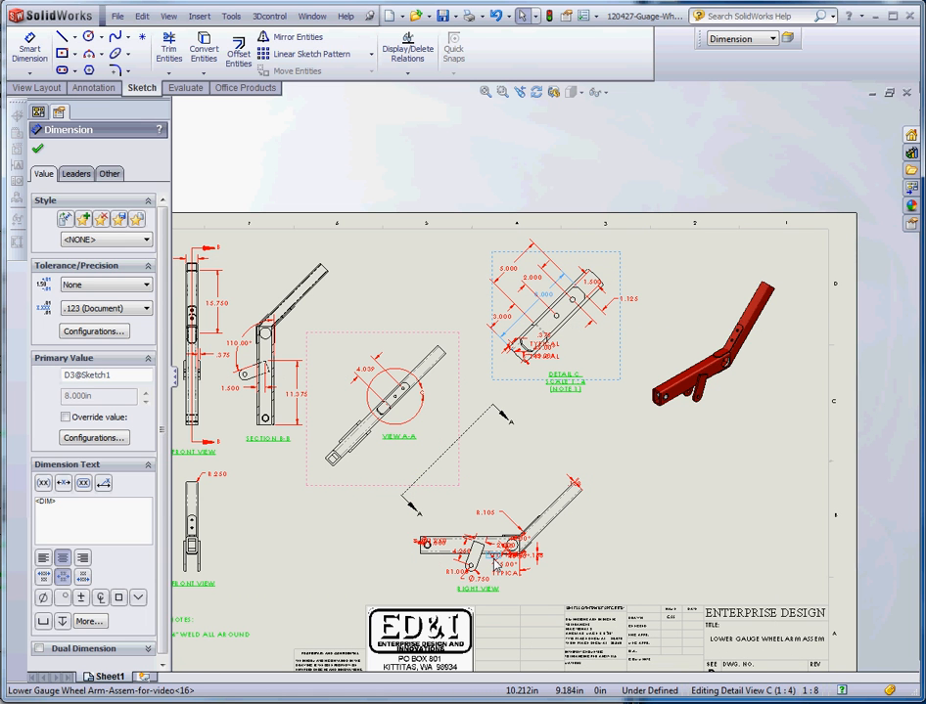
drag(377, 421, 646, 626)
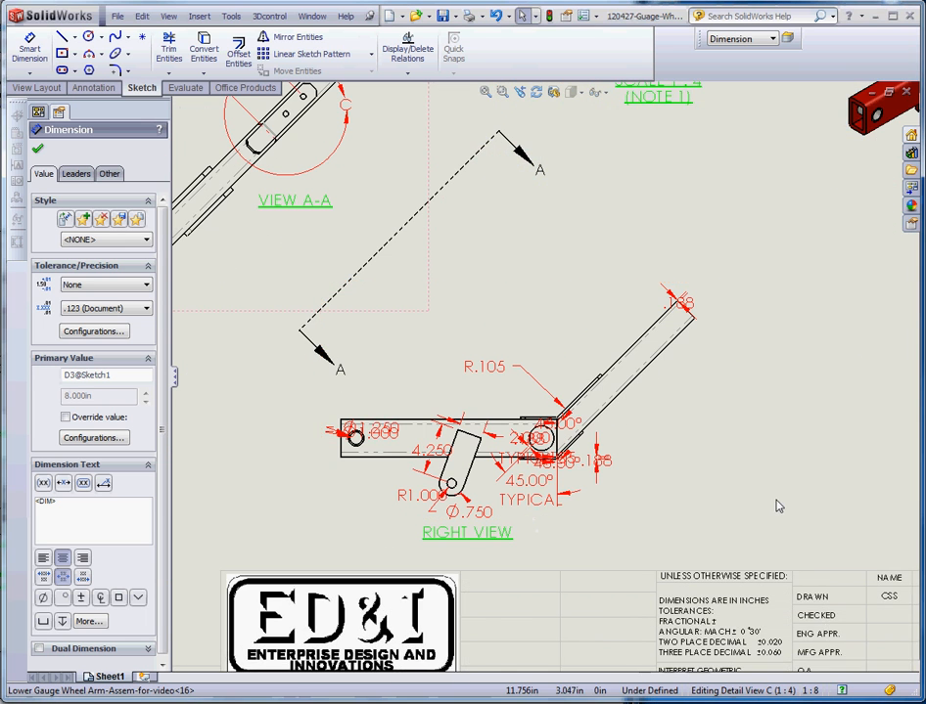
key(f)
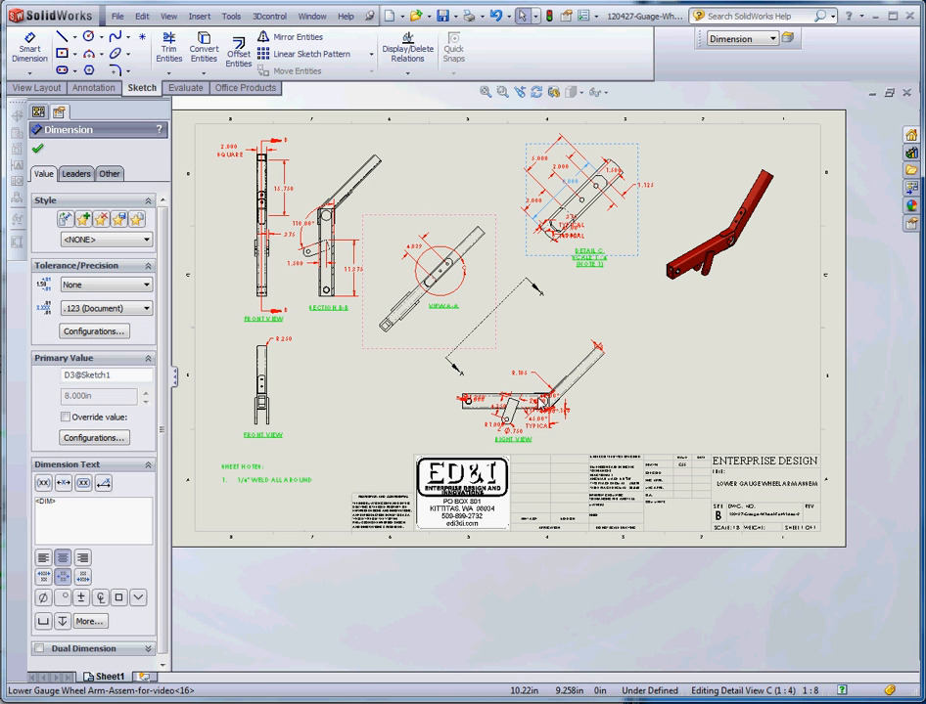
scroll(547, 413, down, 5)
scroll(715, 428, up, 5)
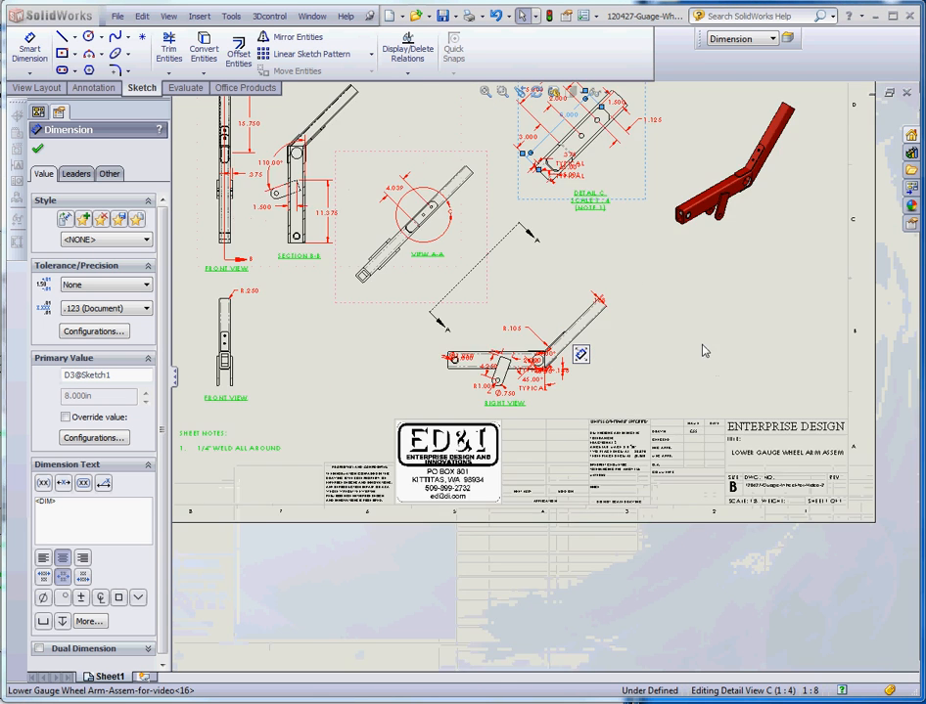
scroll(542, 383, up, 3)
scroll(602, 231, down, 5)
scroll(558, 387, up, 5)
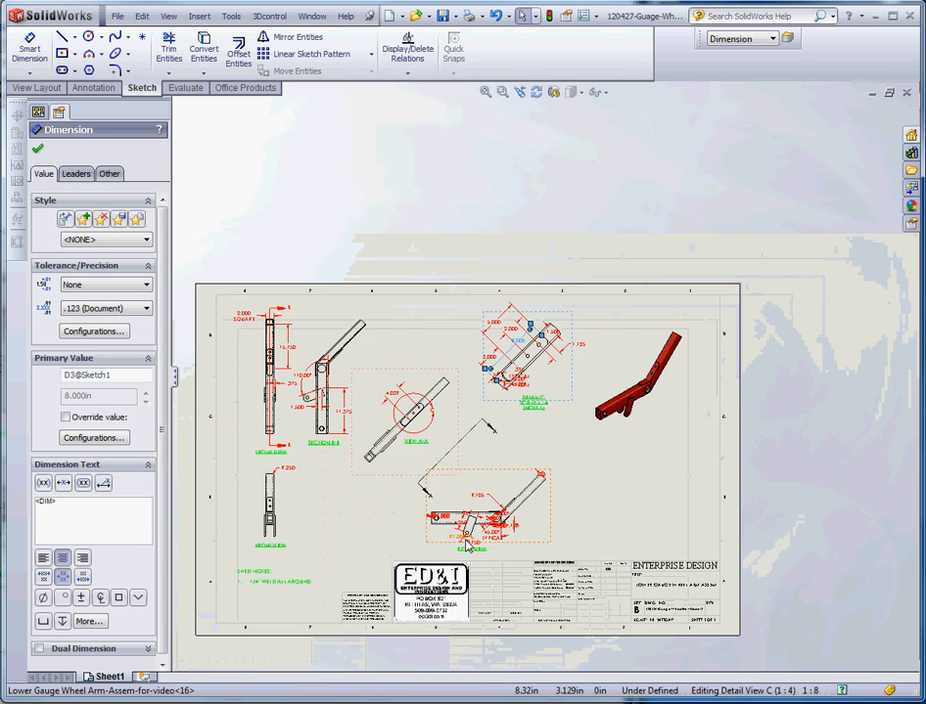
scroll(431, 599, down, 4)
Step: Move the 8.000 dimension from Detail C into the Right View
click(573, 192)
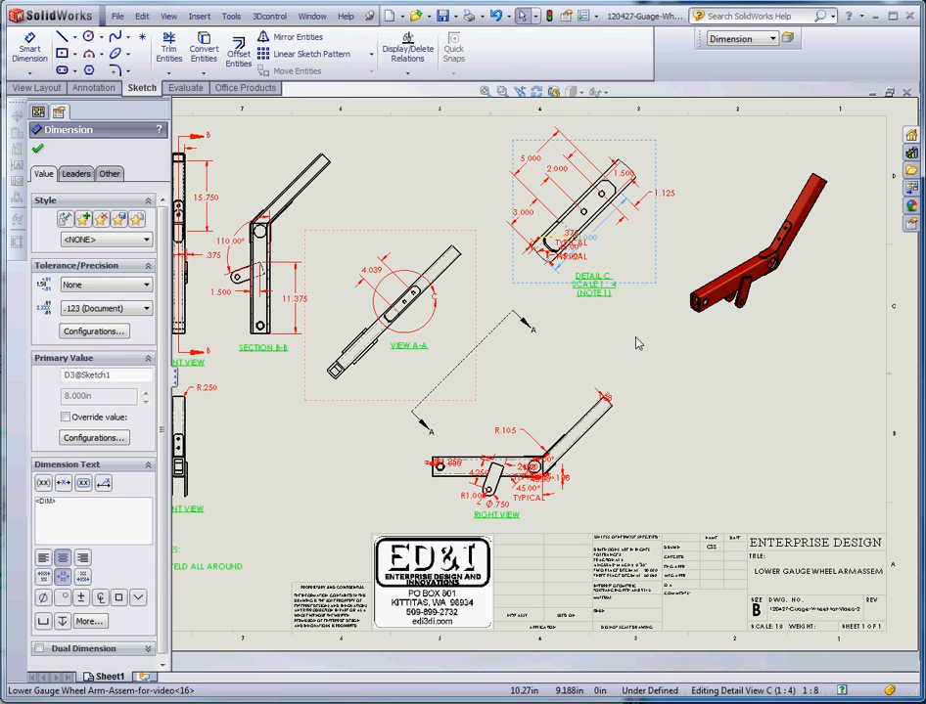
scroll(602, 460, down, 3)
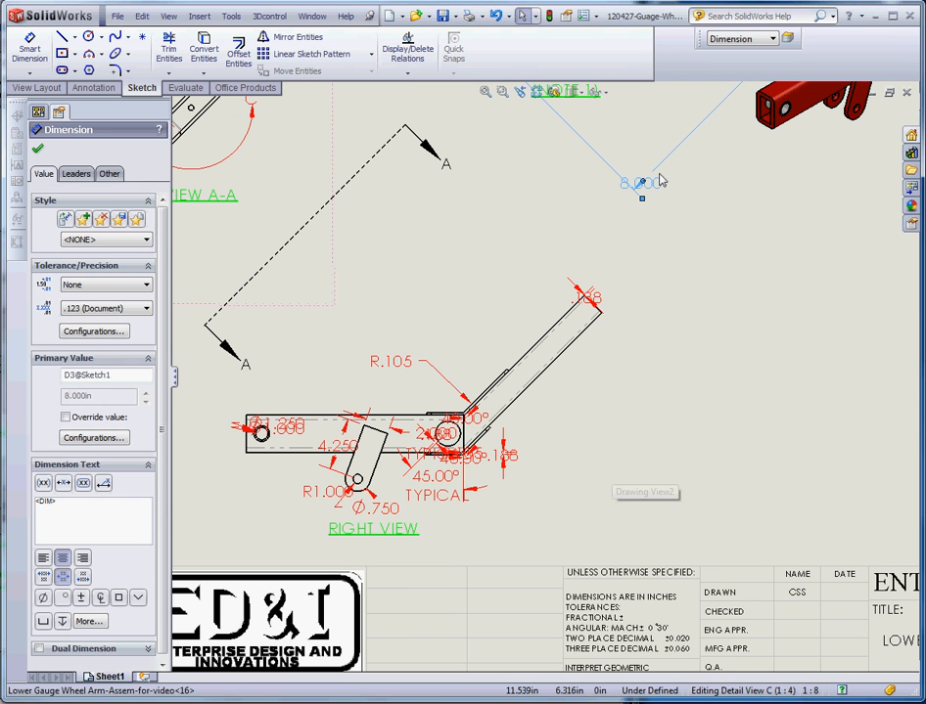
click(663, 174)
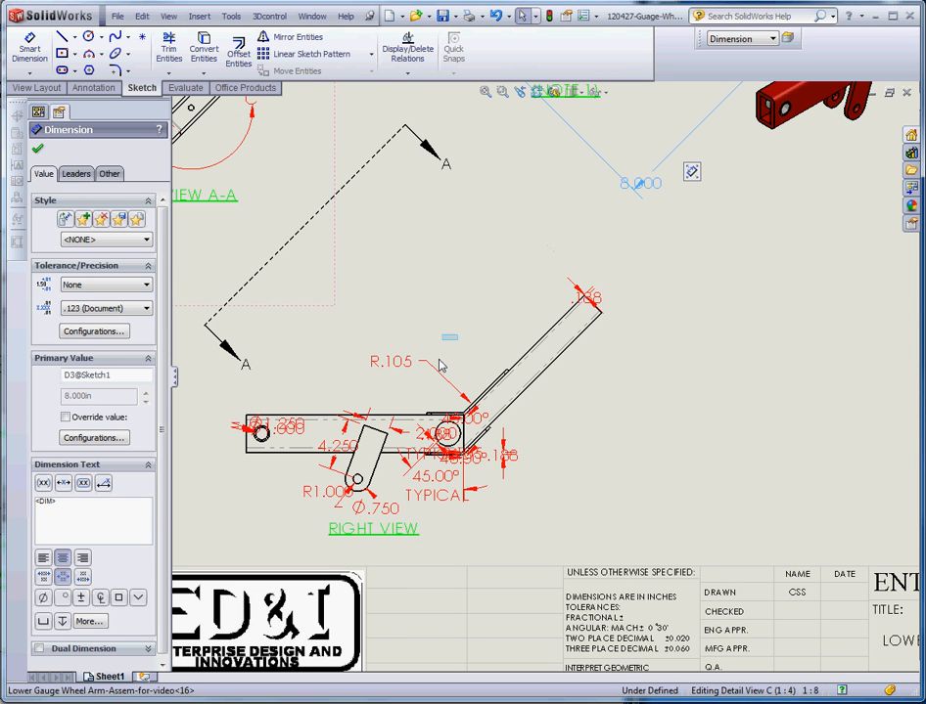
click(401, 459)
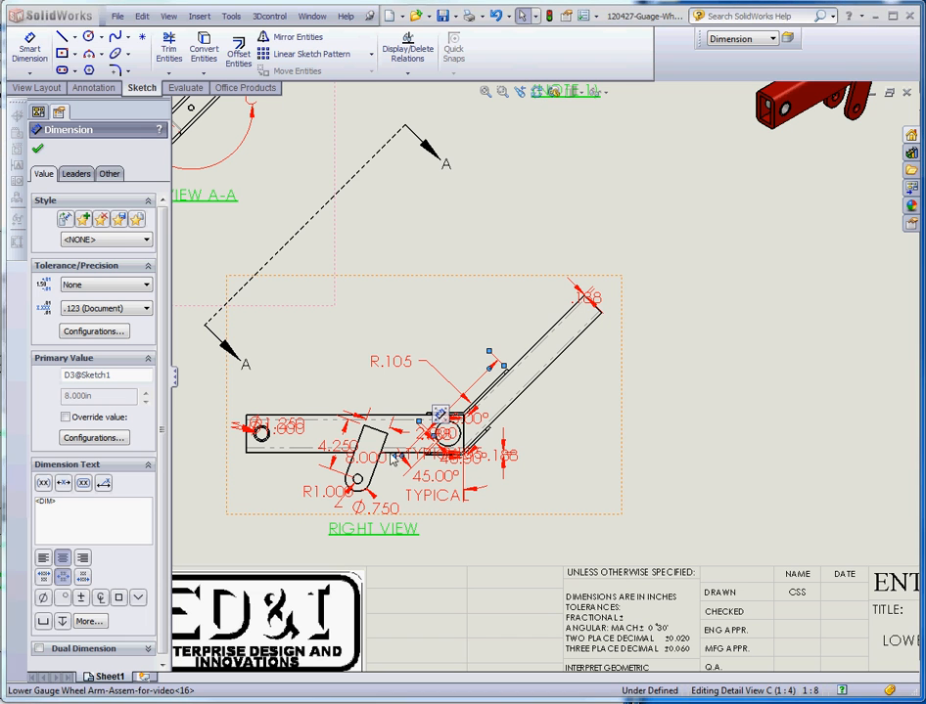
click(439, 444)
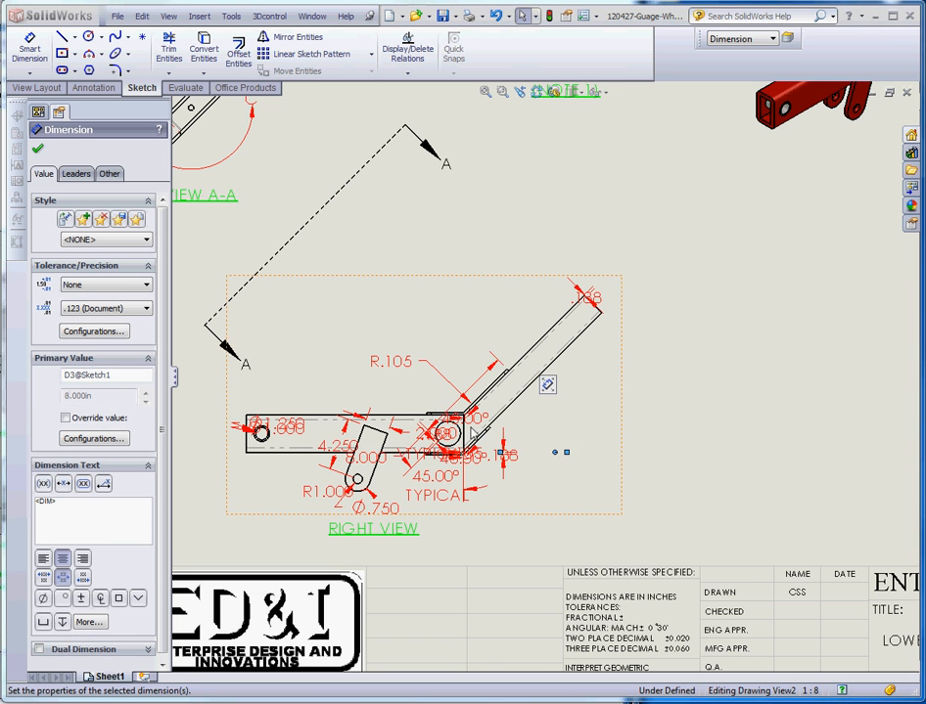
Step: Place the 8.000 dimension outside the part in the Right View, above the R.105 callout and parallel to the angled arm
scroll(439, 444, down, 4)
click(516, 299)
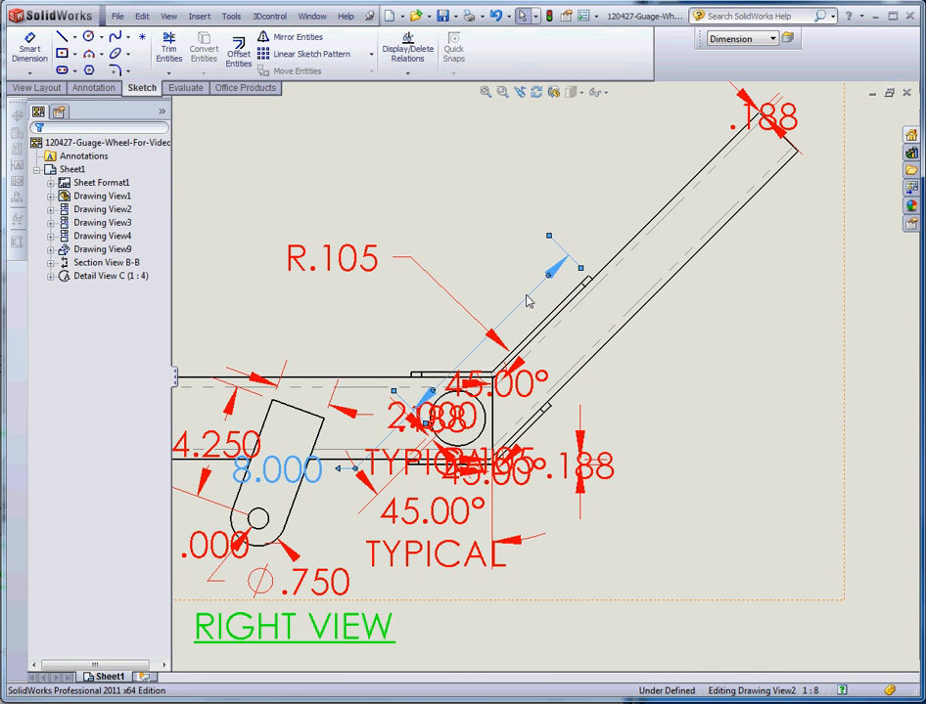
click(526, 300)
drag(314, 473, 430, 232)
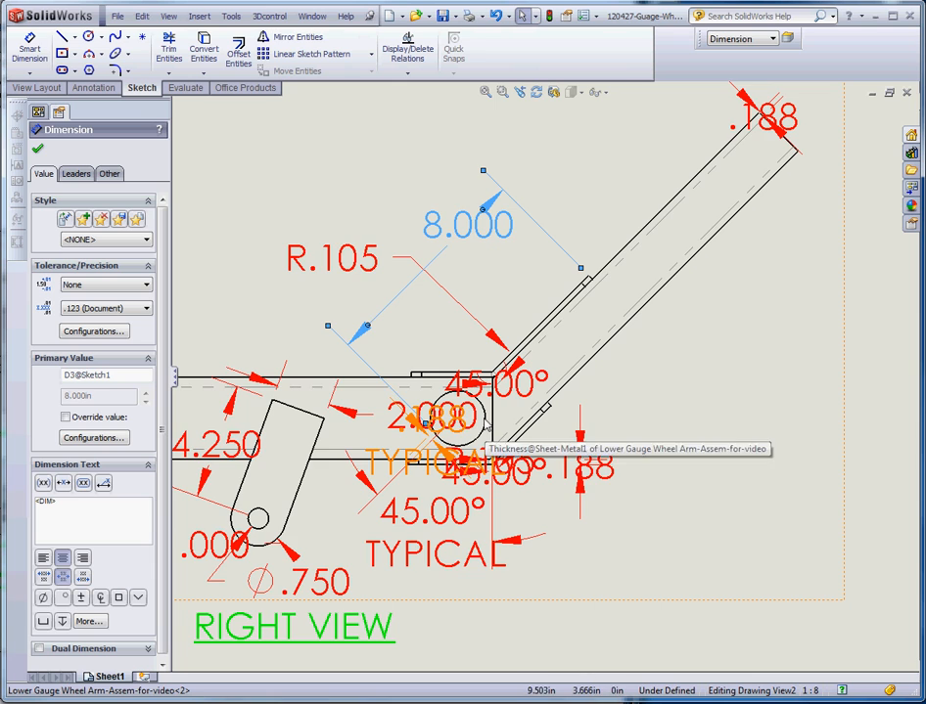
Step: Examine the crowded dimensions in the Right View and the dimensions remaining in Detail C across the sheet
scroll(700, 410, up, 5)
scroll(692, 361, down, 3)
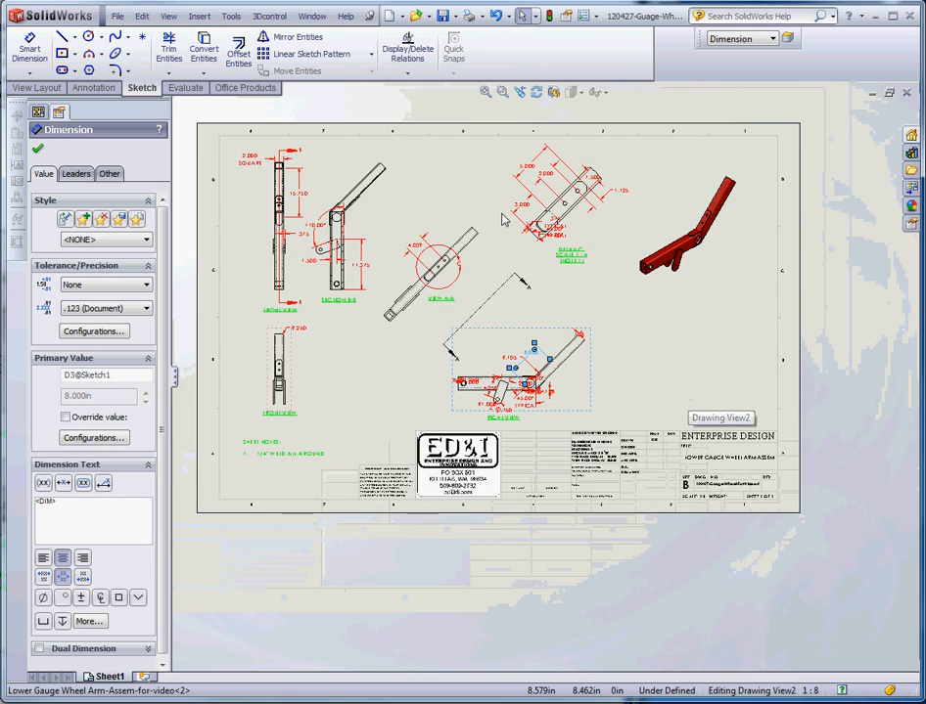
scroll(691, 331, up, 4)
scroll(644, 469, up, 2)
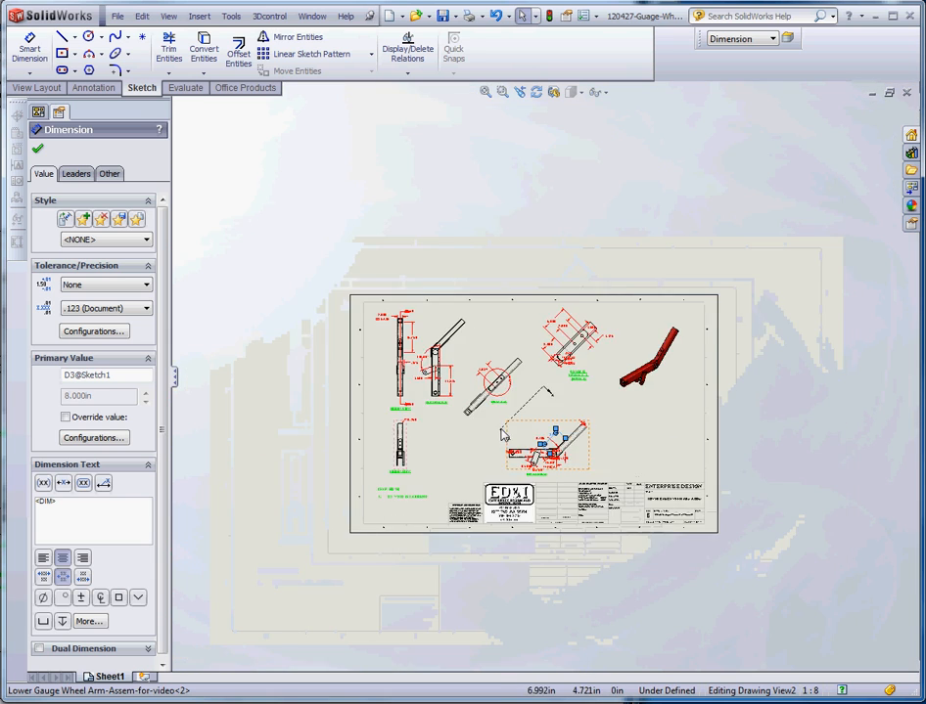
scroll(519, 455, down, 4)
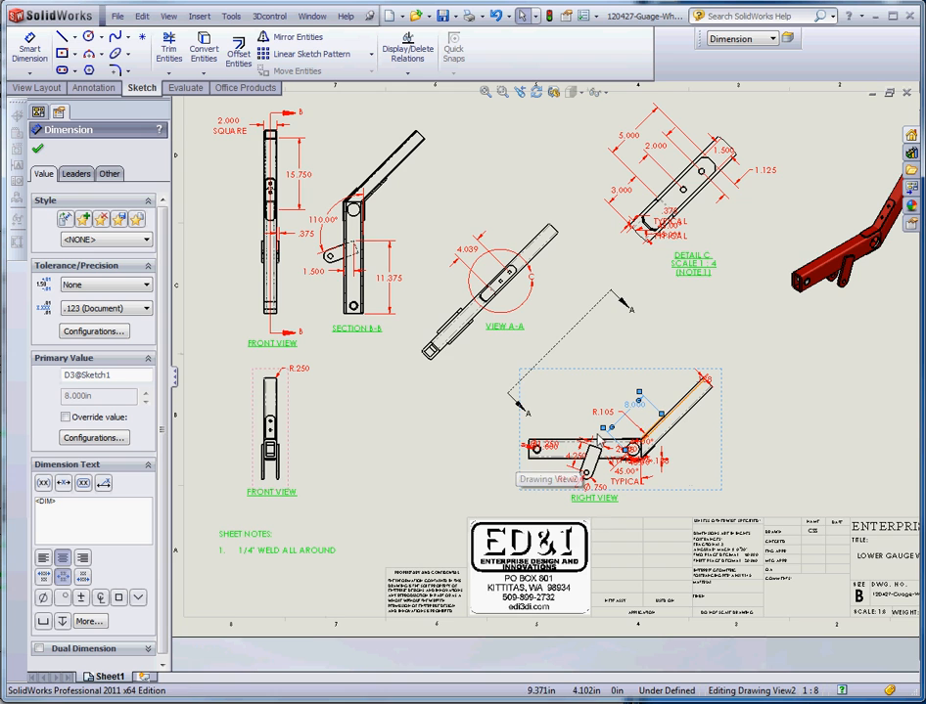
scroll(509, 437, down, 2)
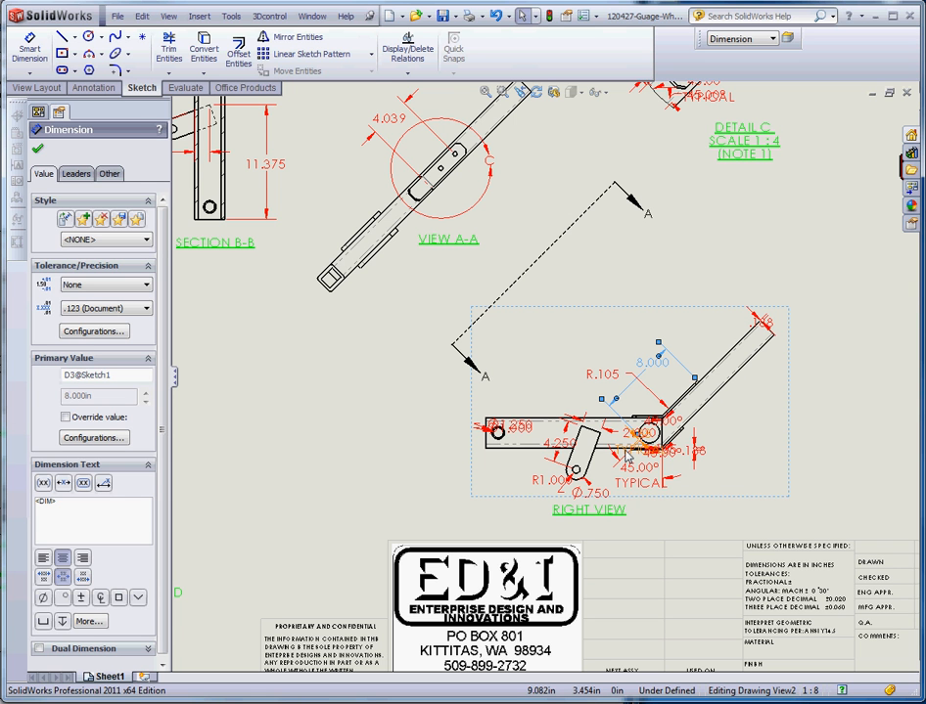
scroll(481, 398, up, 3)
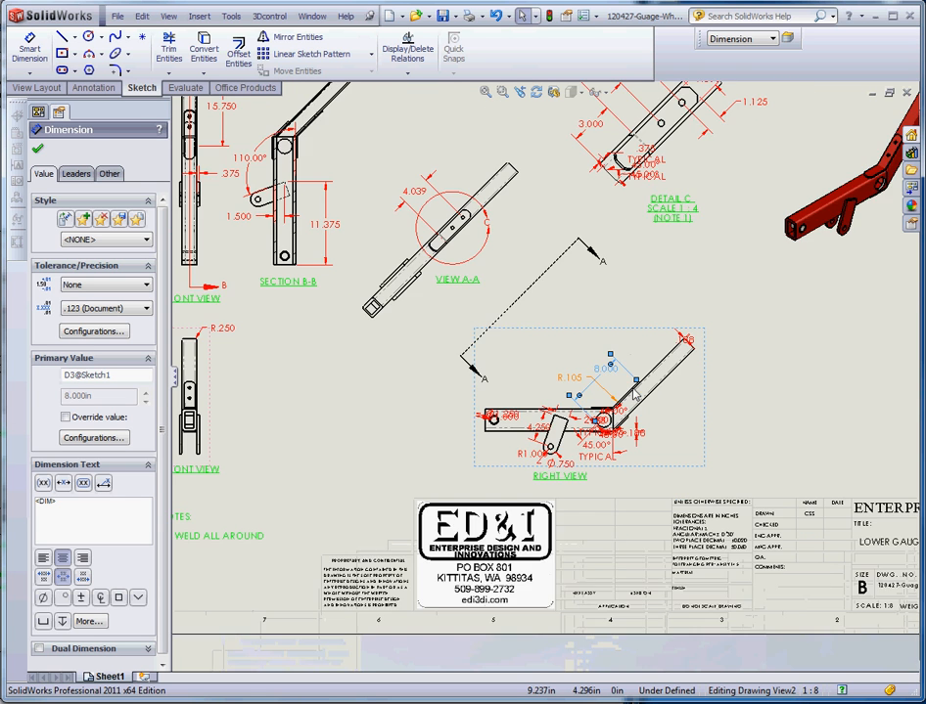
scroll(583, 379, down, 3)
scroll(584, 379, down, 2)
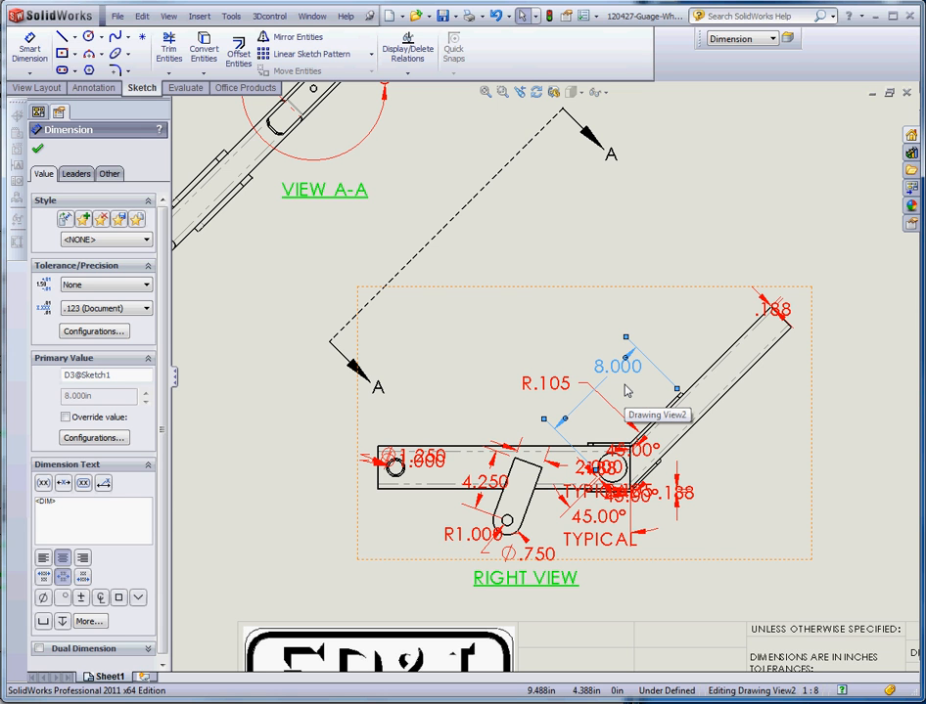
key(f)
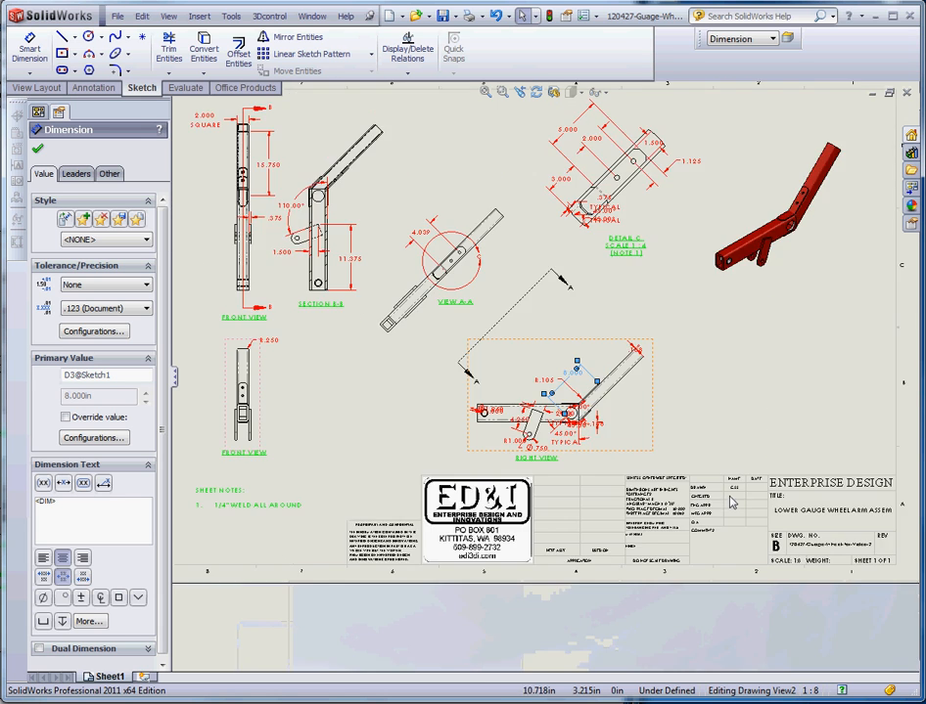
scroll(646, 161, down, 4)
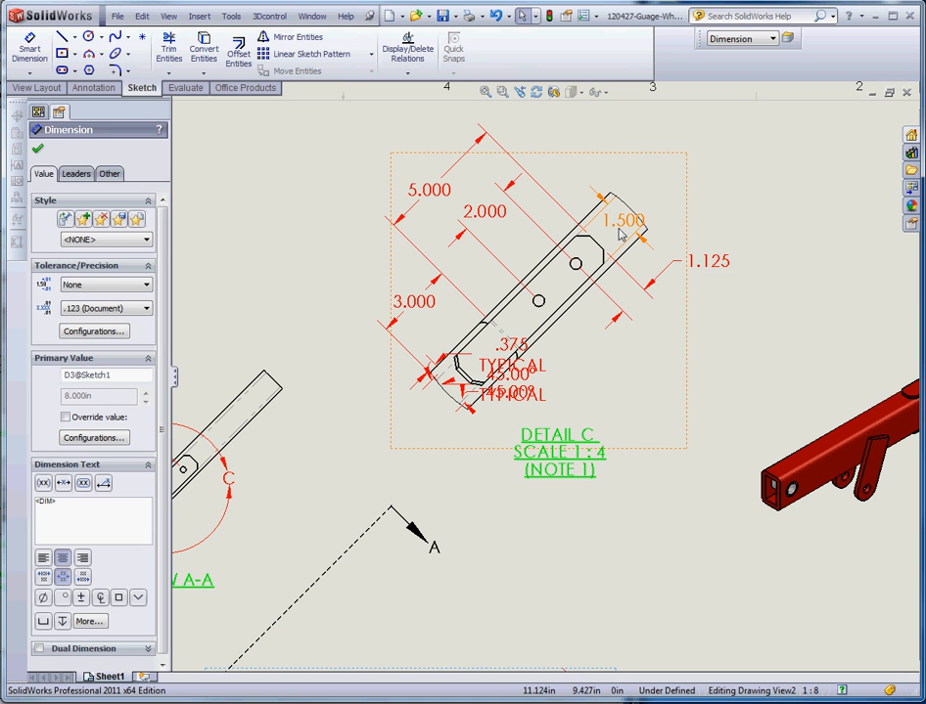
Step: Move the 1.500 dimension in Detail C off the part, just beyond the arm's upper end
click(620, 233)
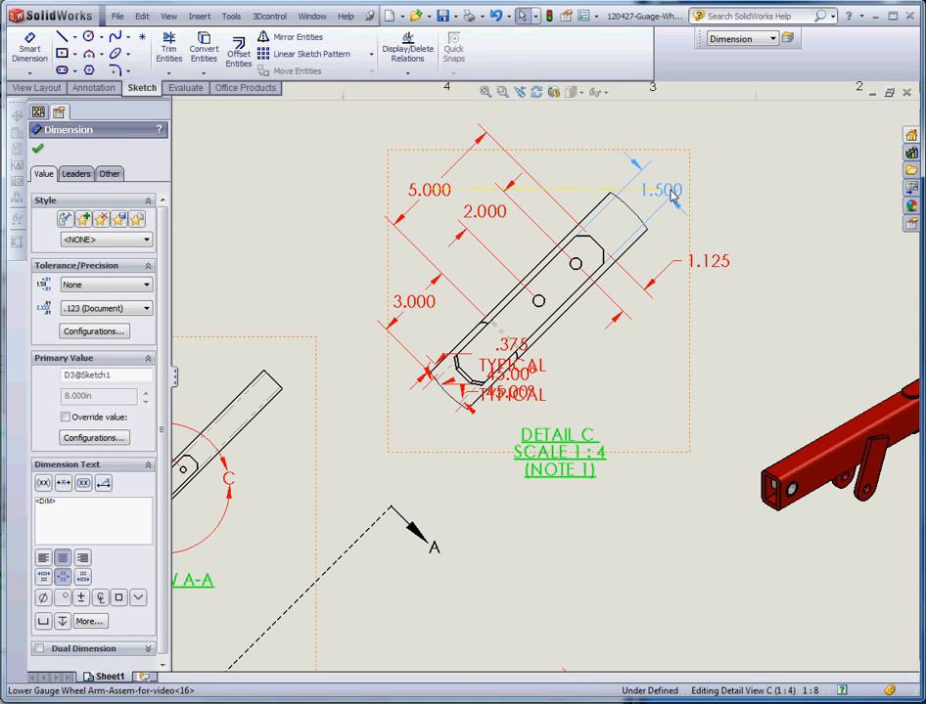
click(719, 386)
scroll(550, 377, up, 4)
scroll(425, 463, down, 2)
scroll(425, 463, down, 3)
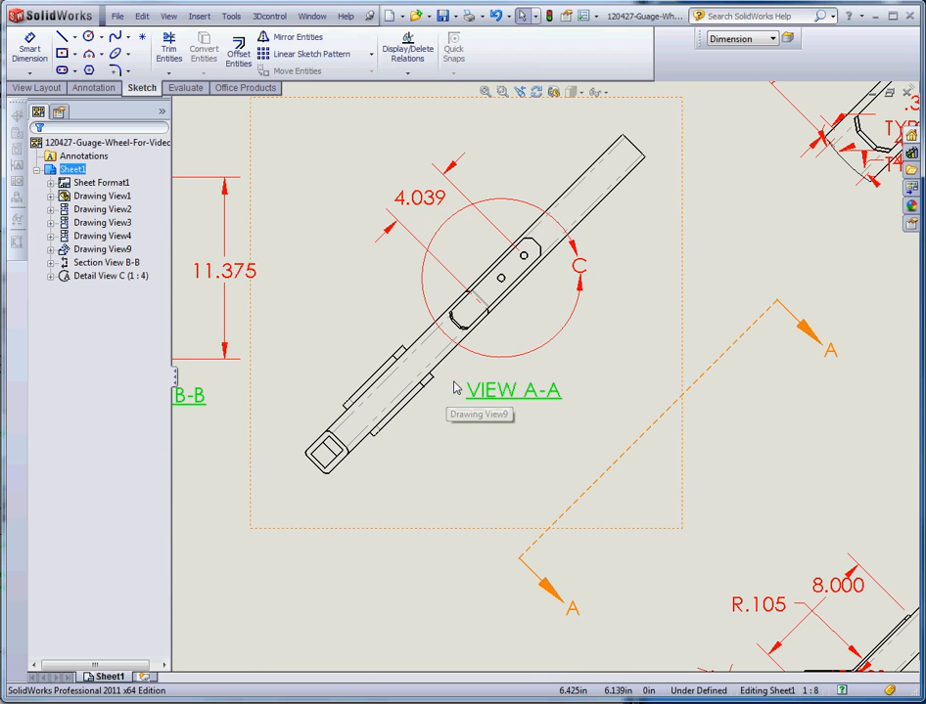
Step: Shrink detail circle C slightly around the two-hole plate in View A-A
click(555, 345)
scroll(501, 279, down, 4)
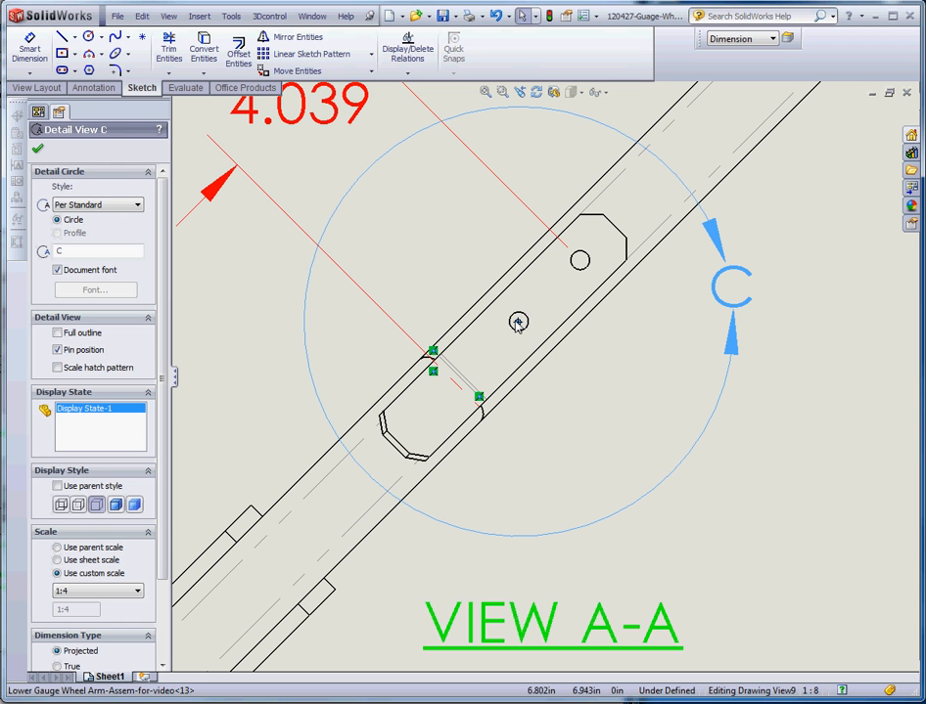
mouse_move(691, 466)
mouse_down()
mouse_move(827, 542)
mouse_move(694, 454)
mouse_move(762, 485)
mouse_move(660, 428)
mouse_move(682, 453)
mouse_up()
scroll(799, 477, up, 9)
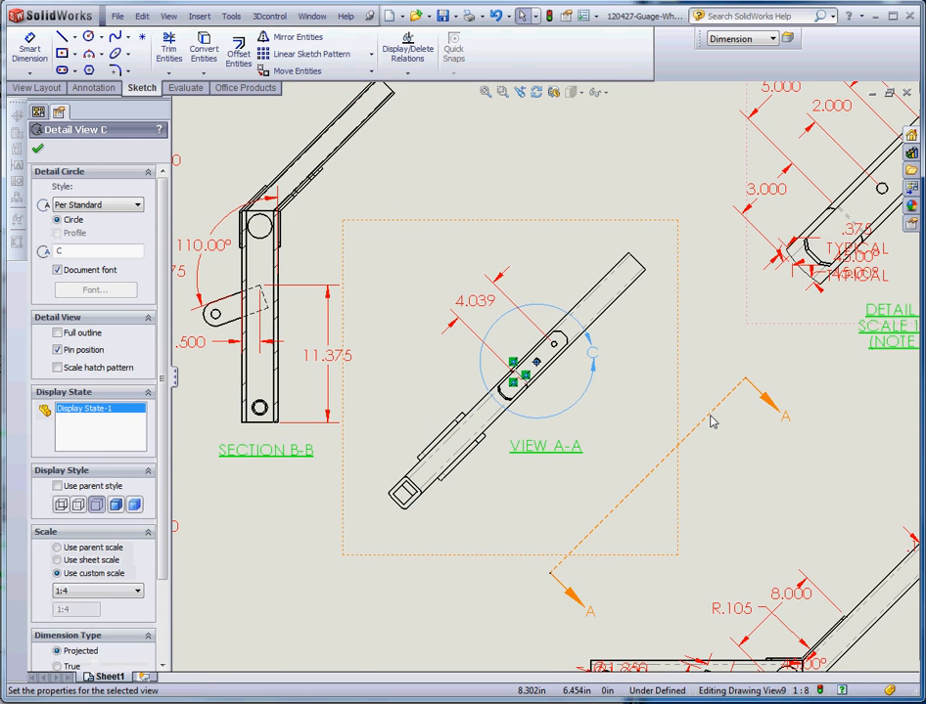
scroll(719, 274, down, 2)
scroll(704, 290, down, 3)
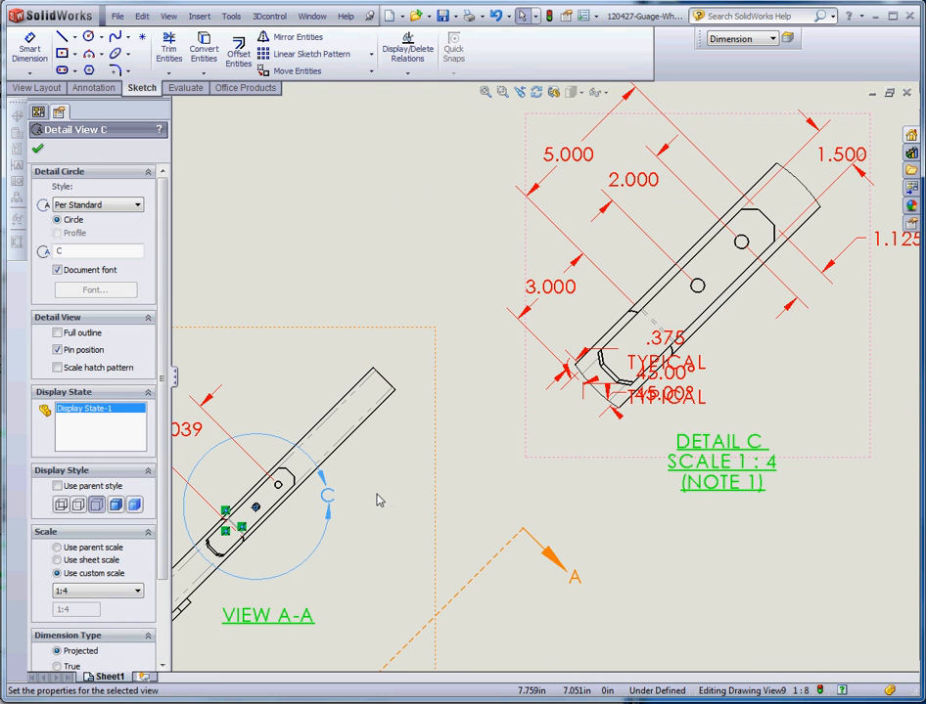
Step: Open the sketch of detail circle C in View A-A and delete the relation tying its centre to the lower hole
click(291, 553)
scroll(369, 486, up, 2)
scroll(370, 486, down, 3)
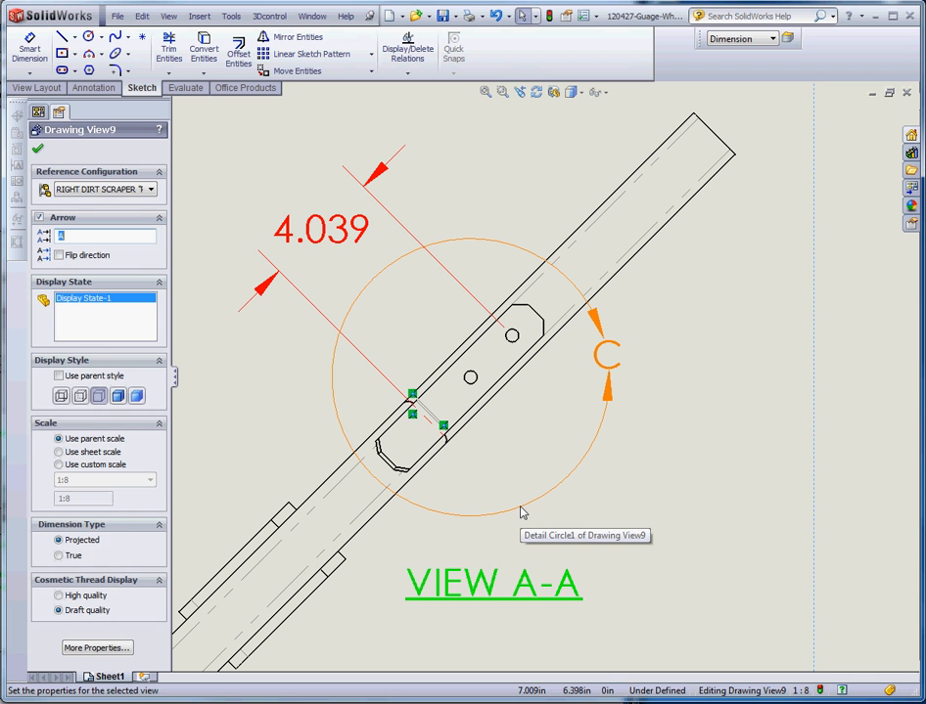
click(522, 513)
right_click(523, 512)
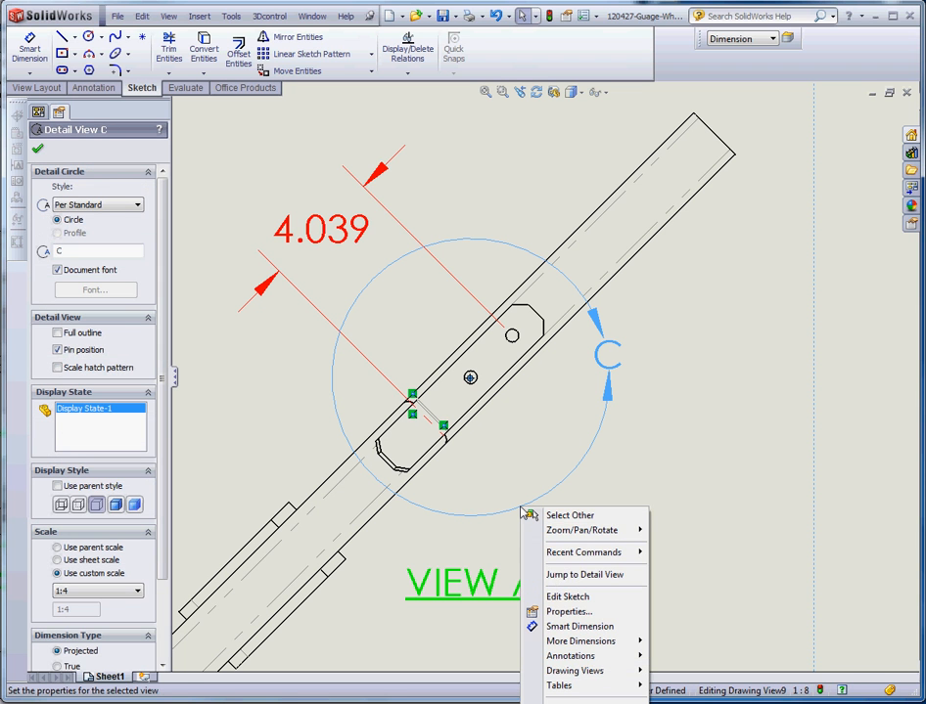
click(558, 599)
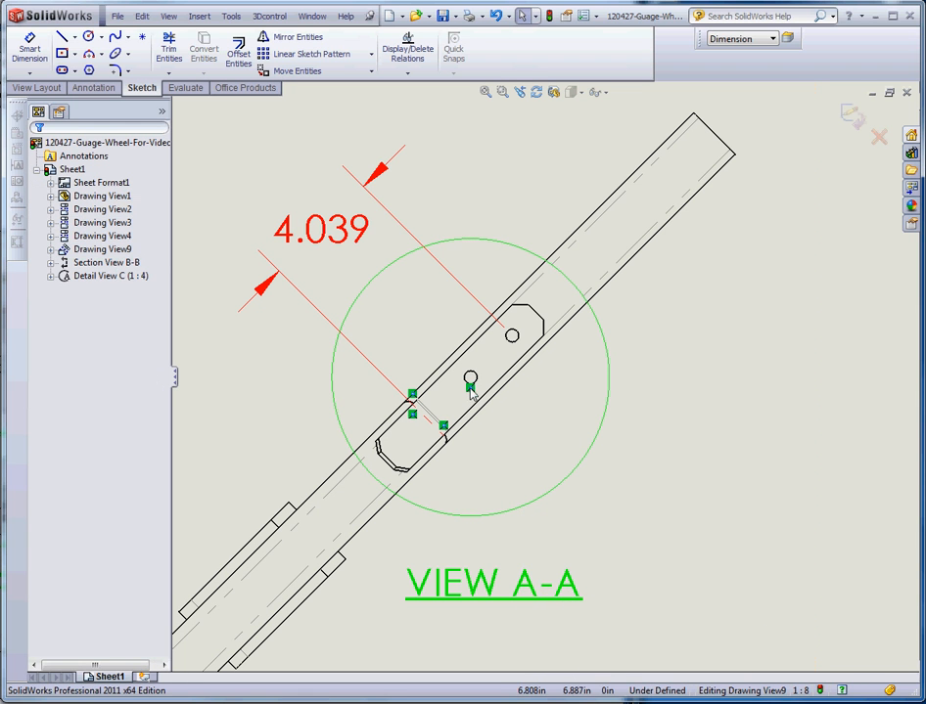
scroll(463, 412, down, 3)
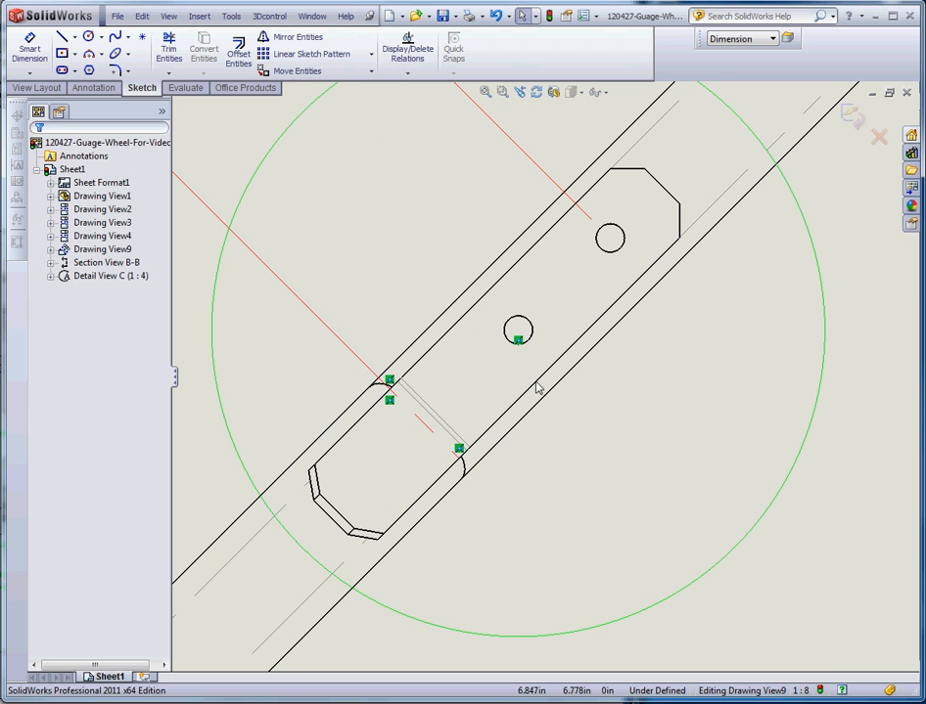
click(517, 339)
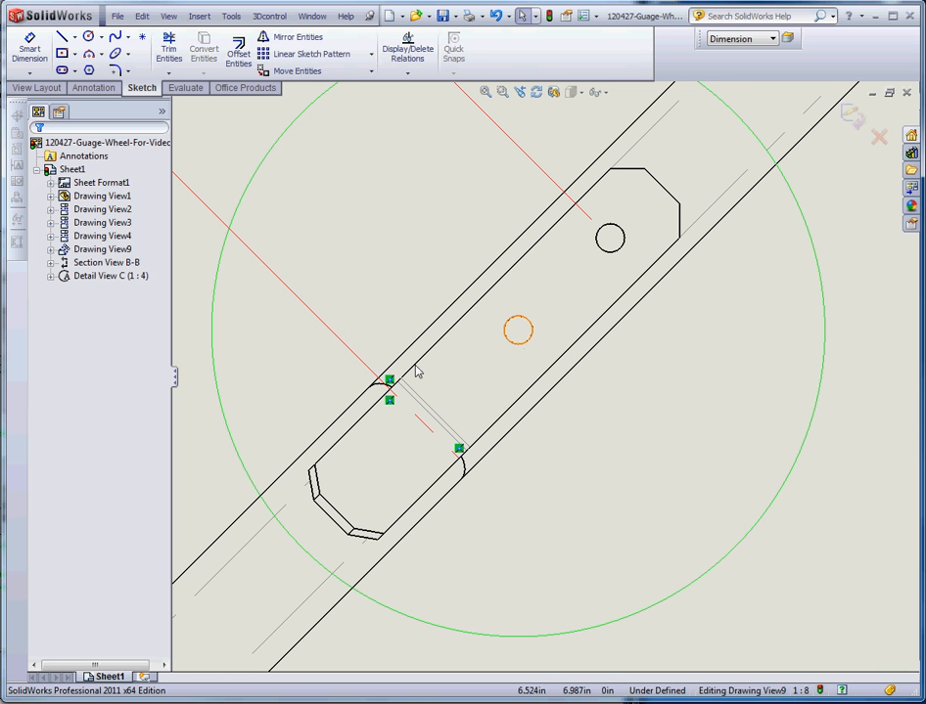
Step: Shift the detail circle's centre slightly off the lower hole toward the plate's bend and rebuild the drawing
scroll(543, 381, up, 2)
click(695, 484)
mouse_move(527, 345)
mouse_down()
mouse_move(528, 372)
mouse_move(505, 359)
mouse_move(517, 361)
mouse_move(540, 335)
mouse_move(513, 360)
mouse_up()
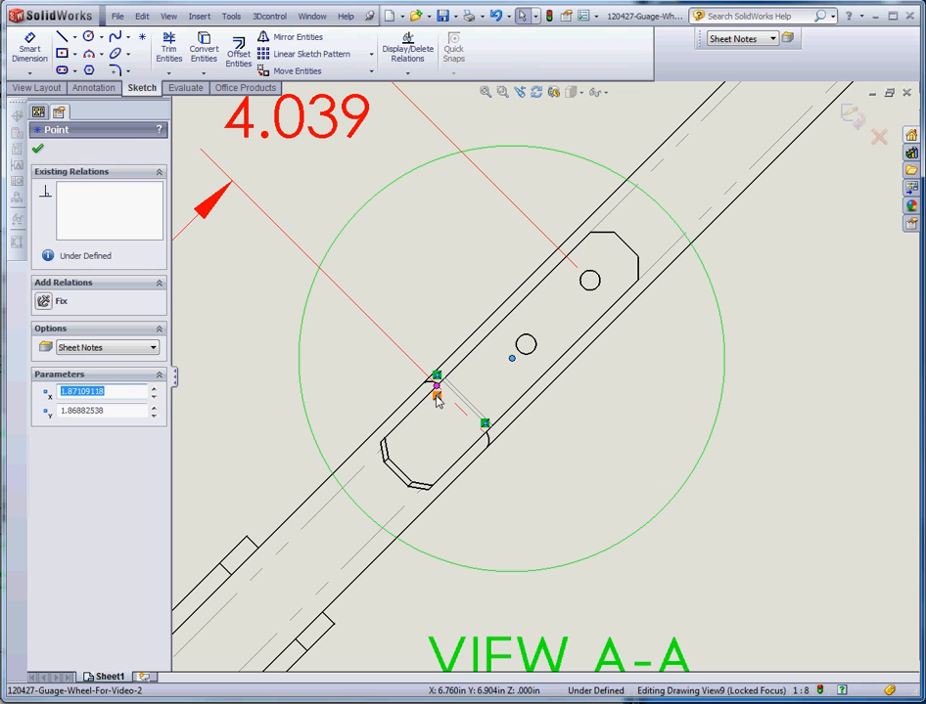
scroll(544, 376, up, 3)
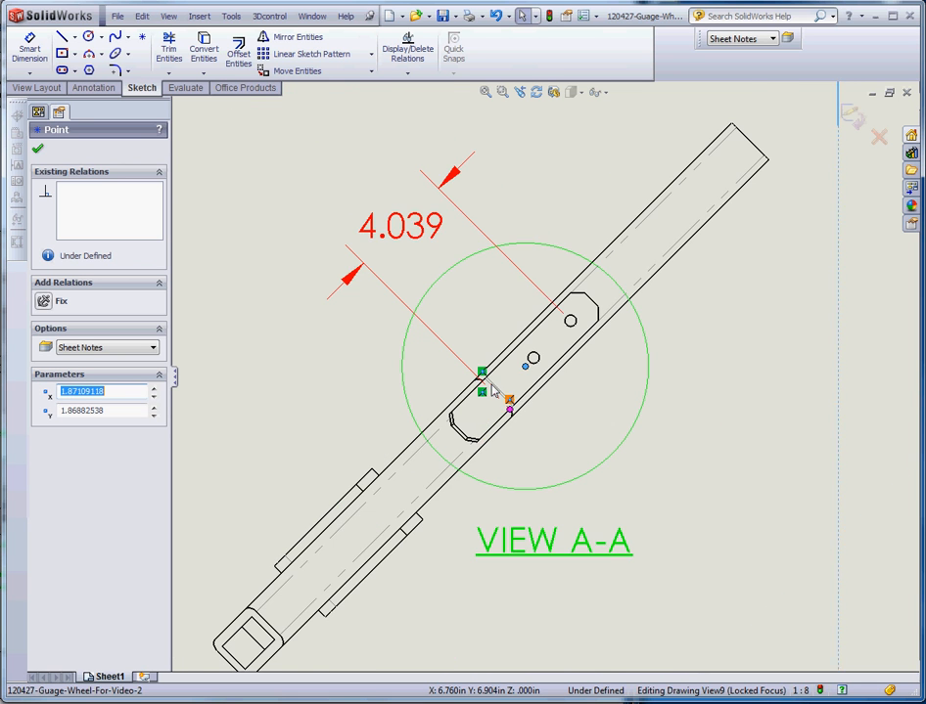
scroll(479, 388, down, 4)
scroll(508, 418, up, 3)
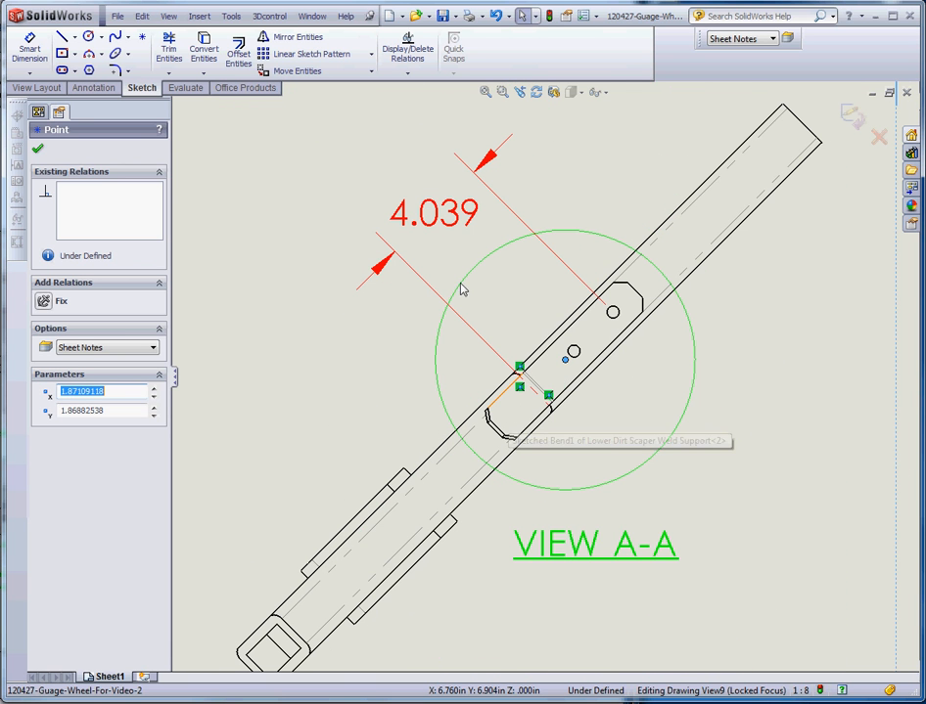
click(764, 419)
click(550, 20)
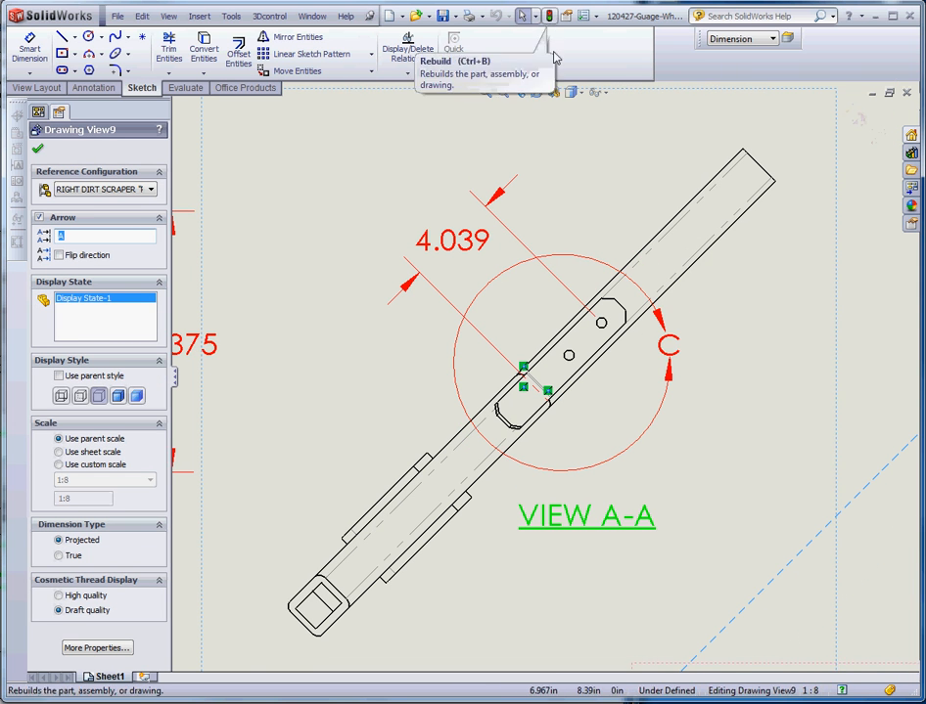
Step: Open the sketch of section line B-B in the Front View and shift the line about 0.235 in off the tube's centre
scroll(682, 389, up, 3)
scroll(209, 179, down, 5)
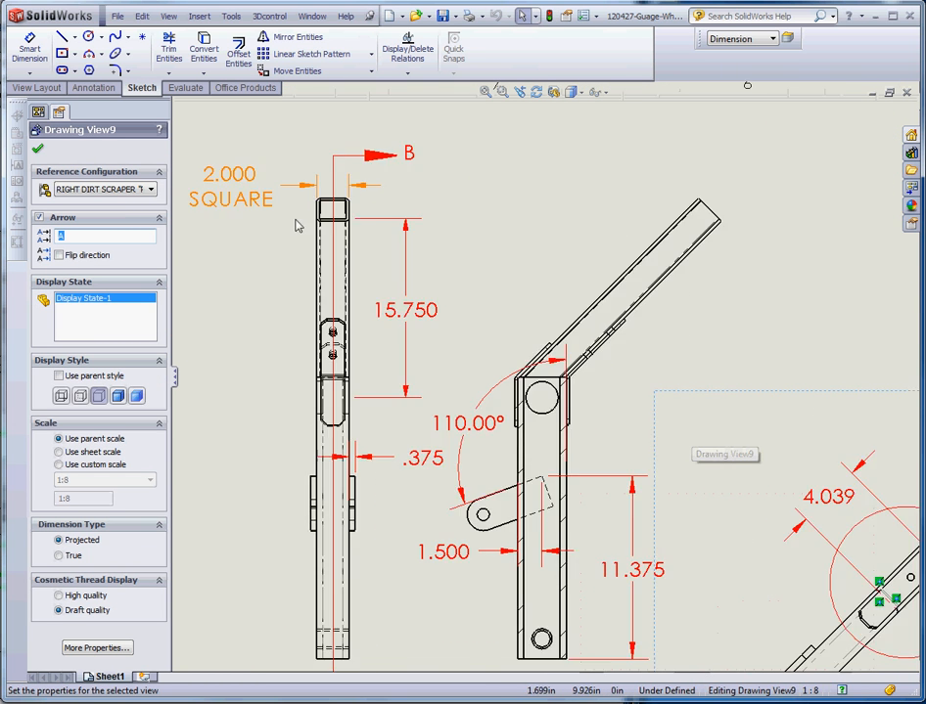
right_click(401, 312)
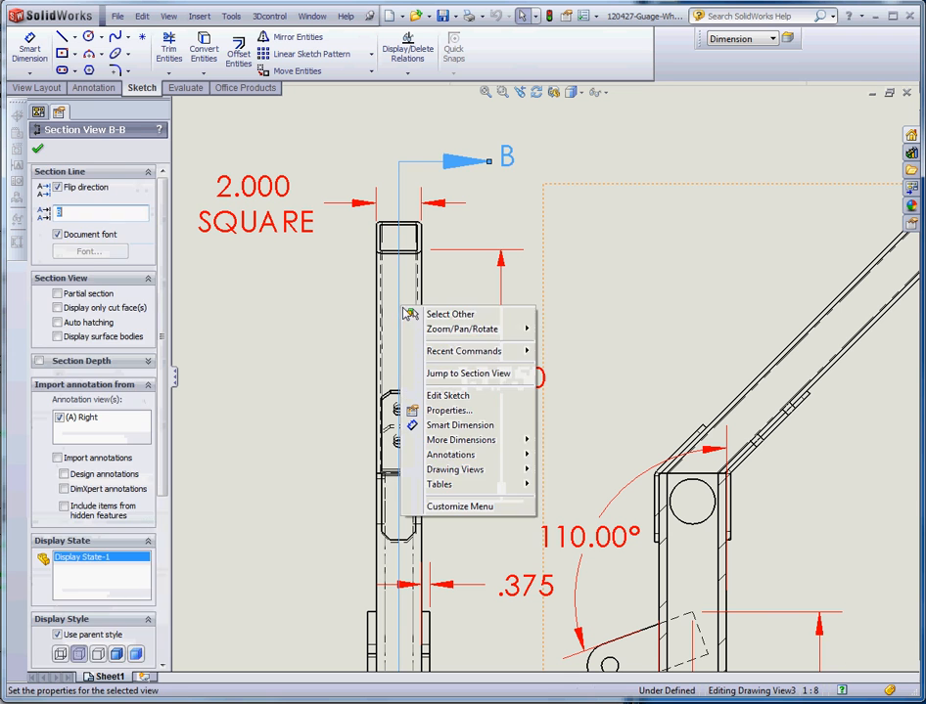
click(485, 400)
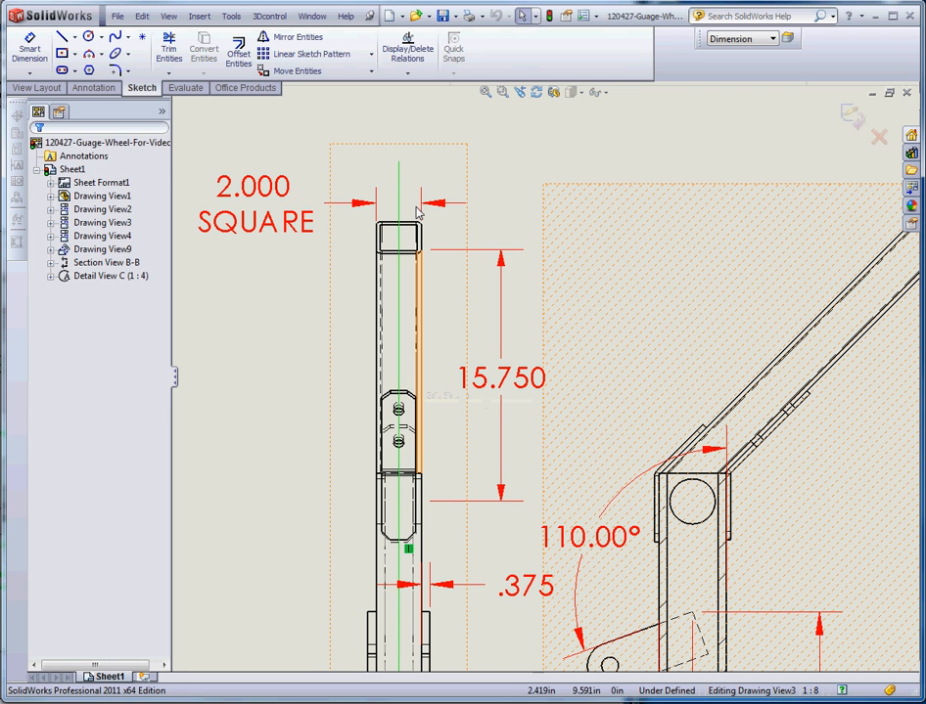
click(401, 171)
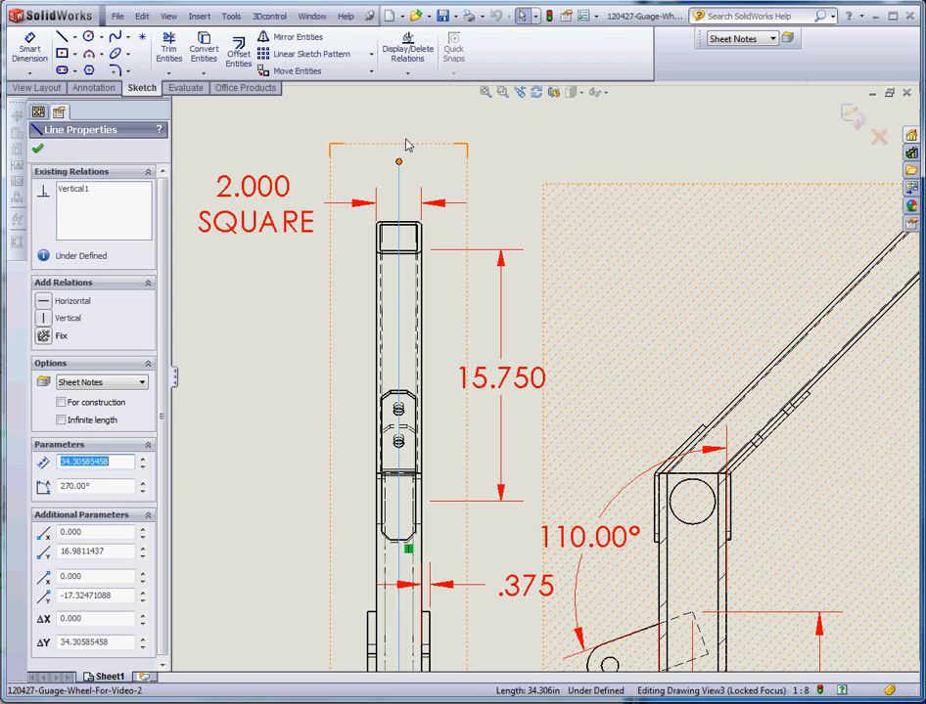
mouse_move(399, 163)
mouse_down()
mouse_move(406, 192)
mouse_move(395, 170)
mouse_up()
scroll(405, 232, down, 3)
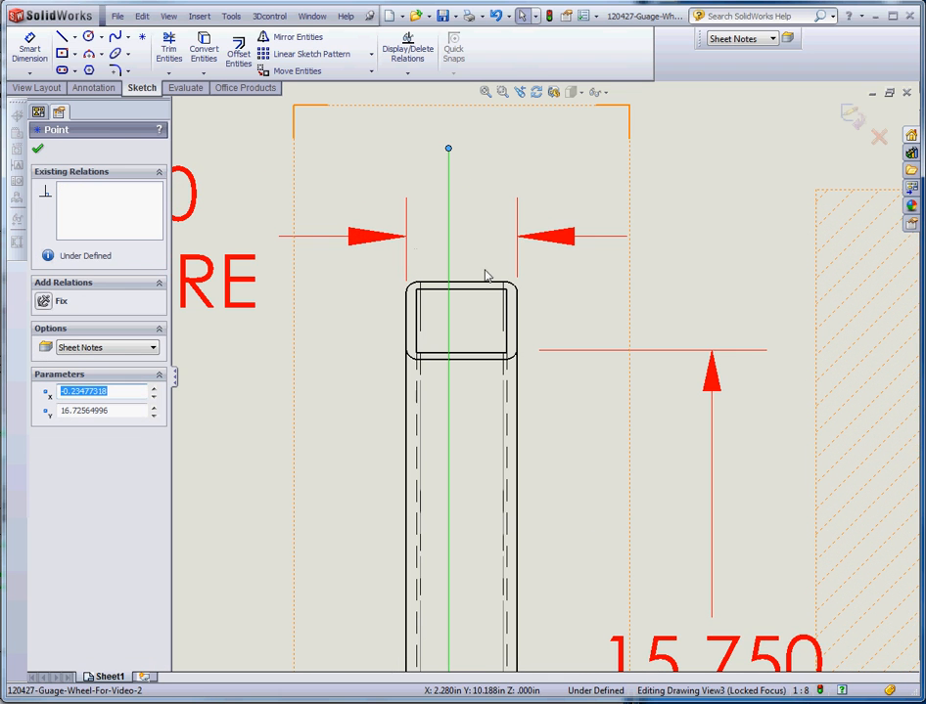
Step: Make the section line coincident with the midpoint of the tube's top edge and rebuild the drawing
click(469, 244)
right_click(504, 279)
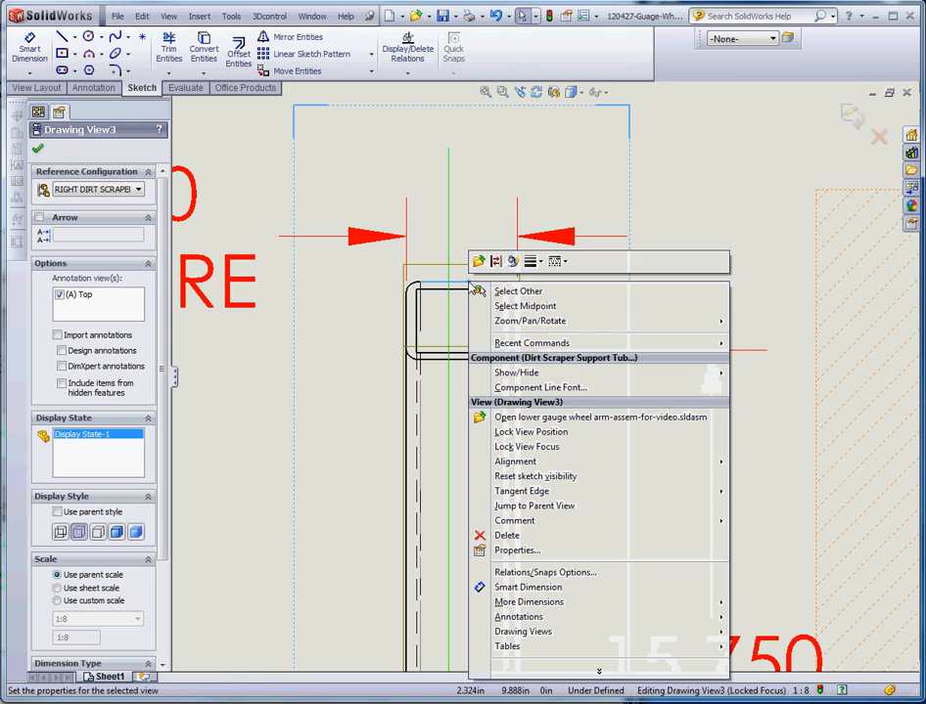
click(513, 306)
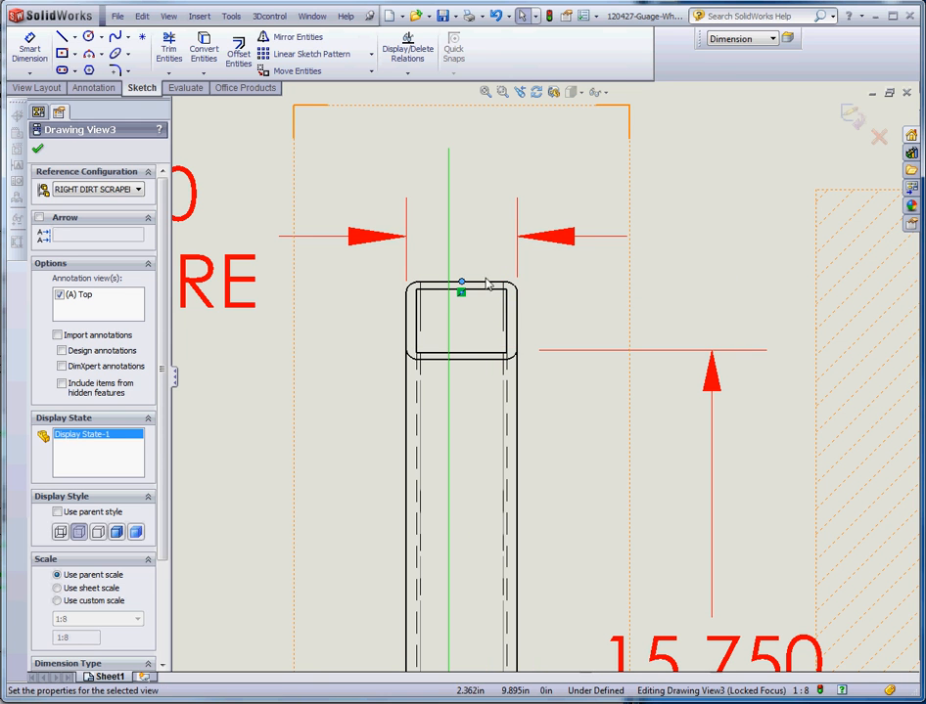
ctrl+click(448, 233)
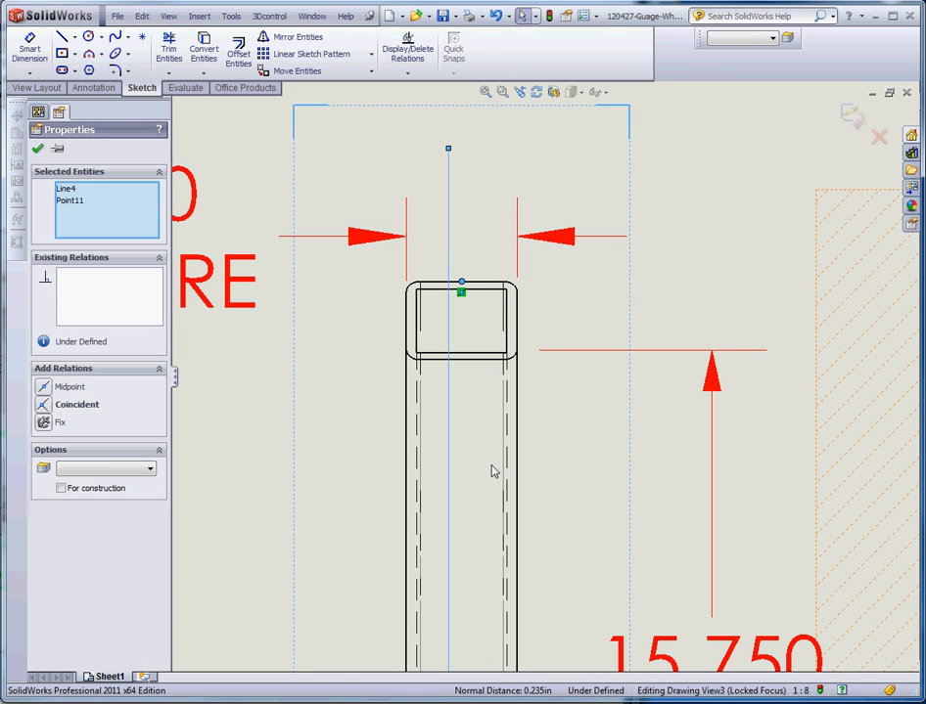
click(44, 405)
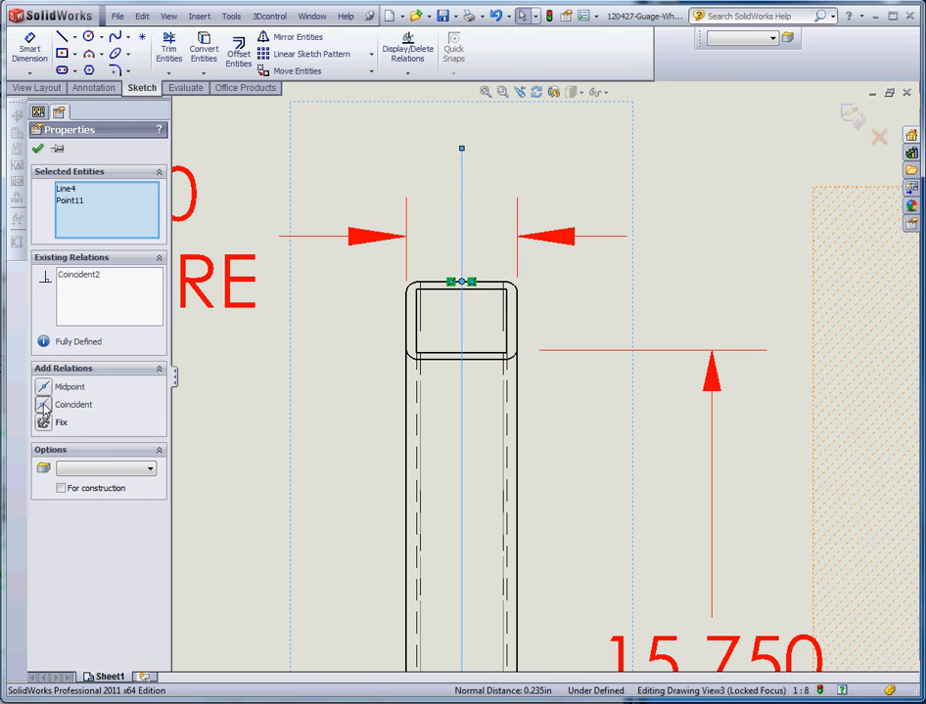
scroll(638, 315, up, 4)
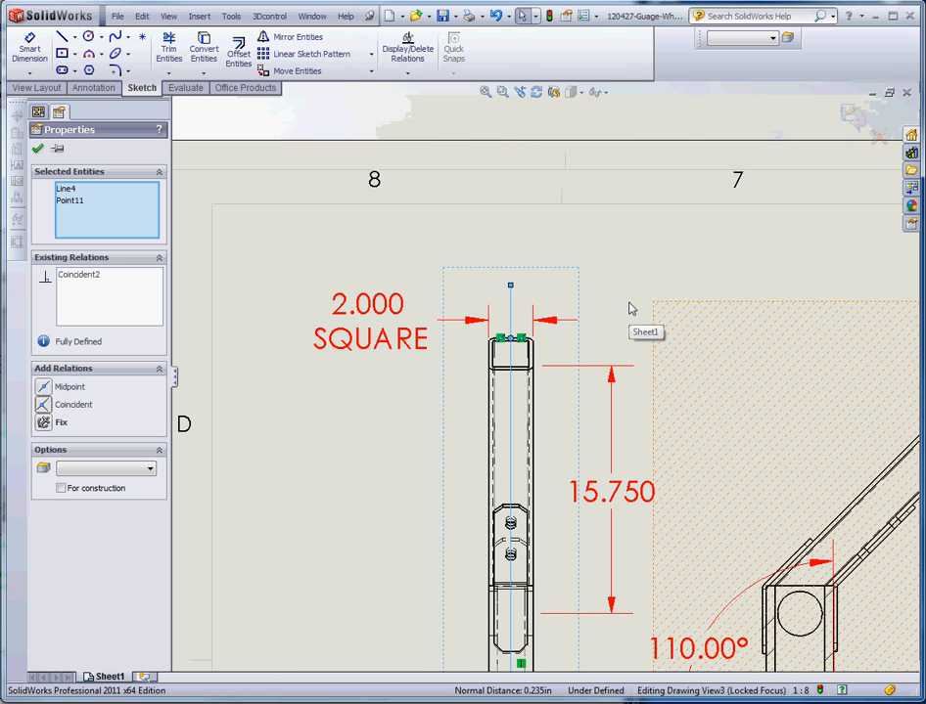
click(550, 16)
scroll(692, 372, up, 5)
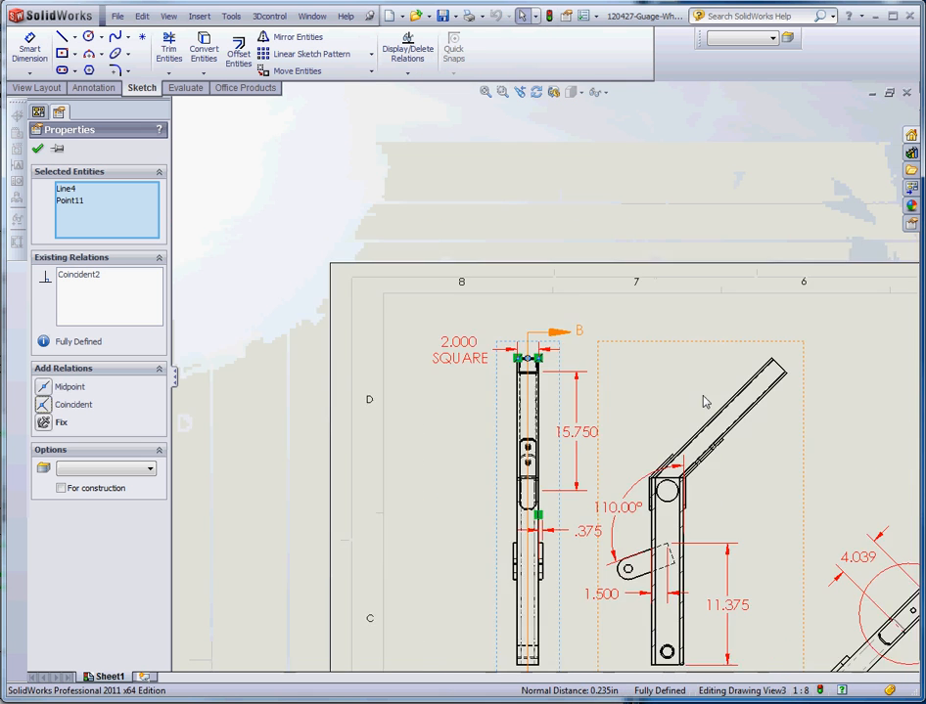
Step: Reopen the sketch of section line B-B in the Front View and leave it by rebuilding the drawing
scroll(658, 477, down, 3)
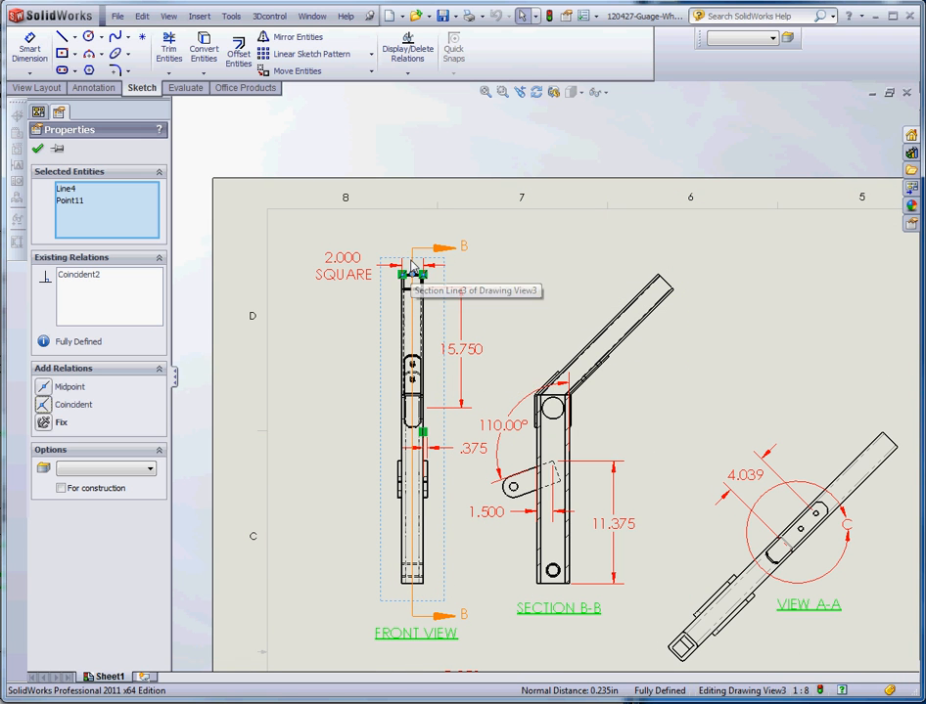
scroll(411, 344, down, 3)
click(452, 346)
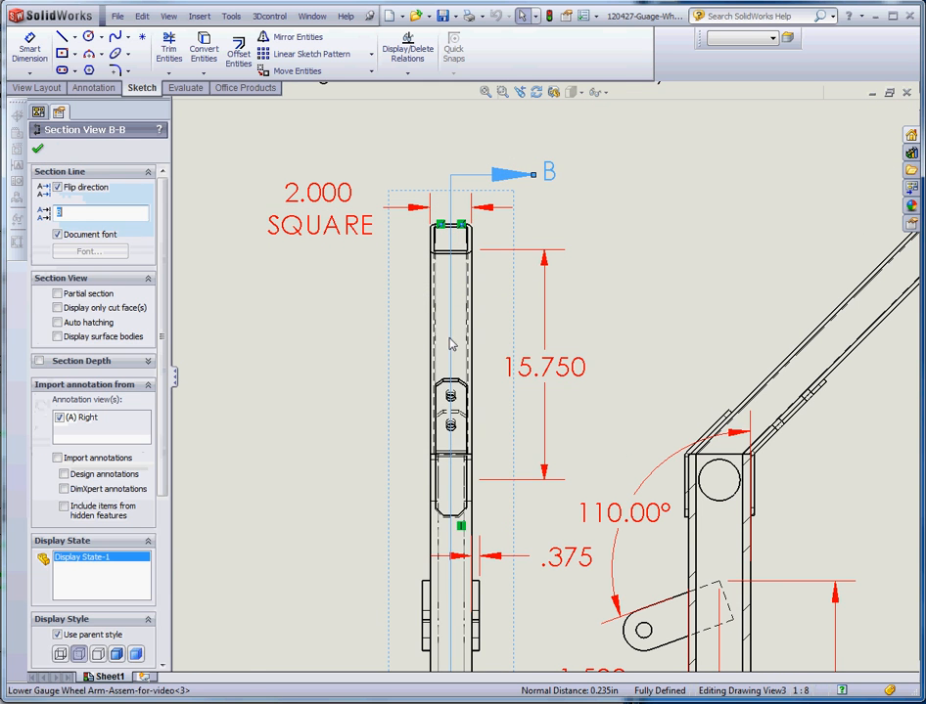
right_click(452, 346)
click(506, 429)
scroll(578, 377, up, 3)
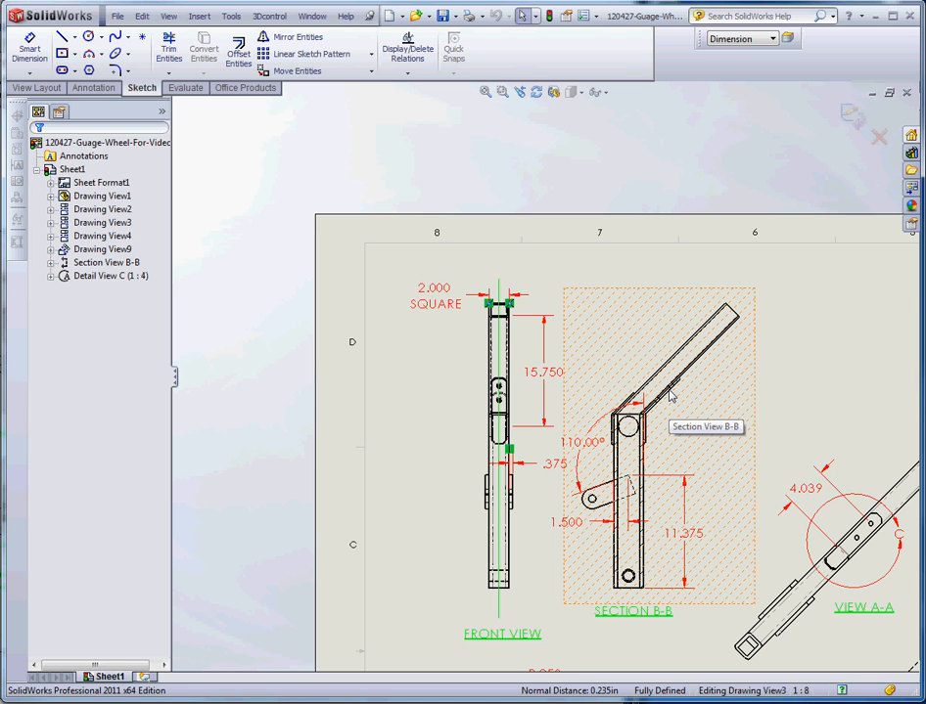
click(550, 17)
click(434, 376)
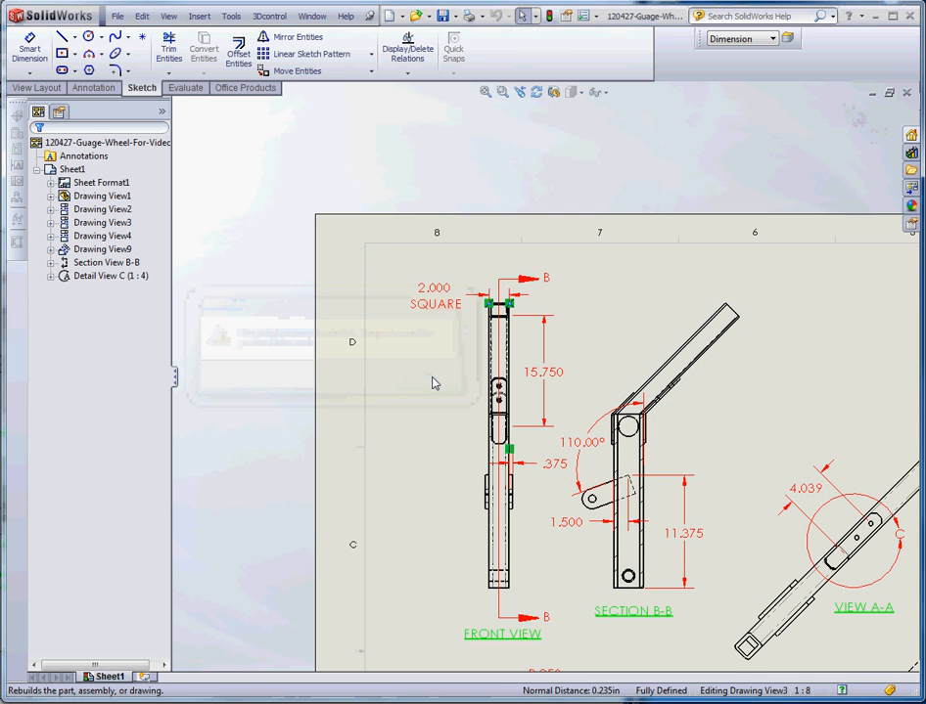
Step: Examine the section views, Detail C and the crowded dimensions in the Right View across the sheet
scroll(729, 391, down, 2)
scroll(685, 393, down, 3)
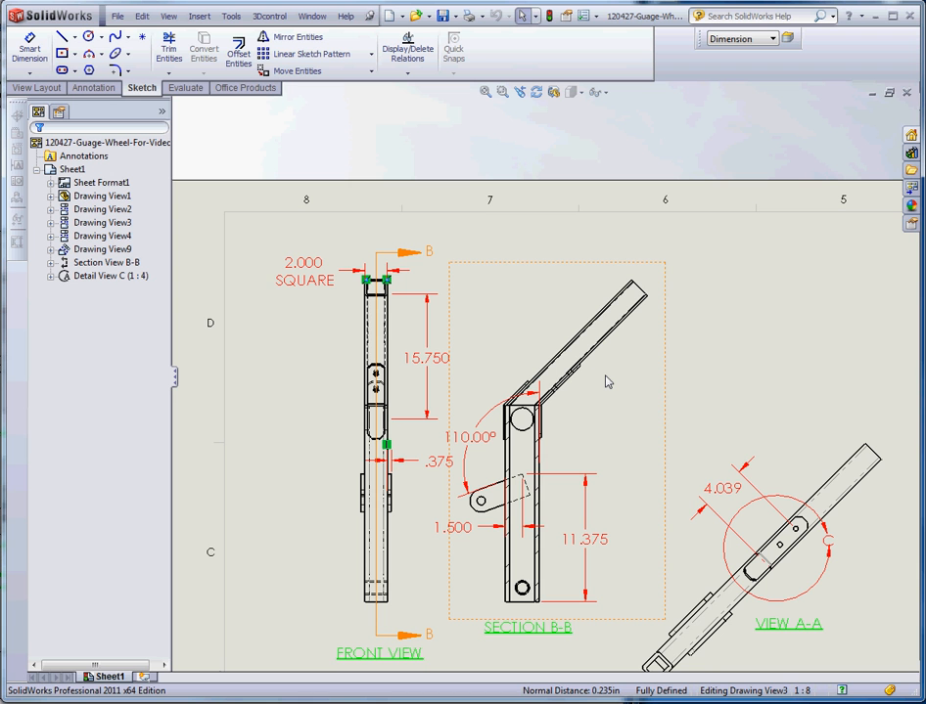
scroll(607, 382, up, 5)
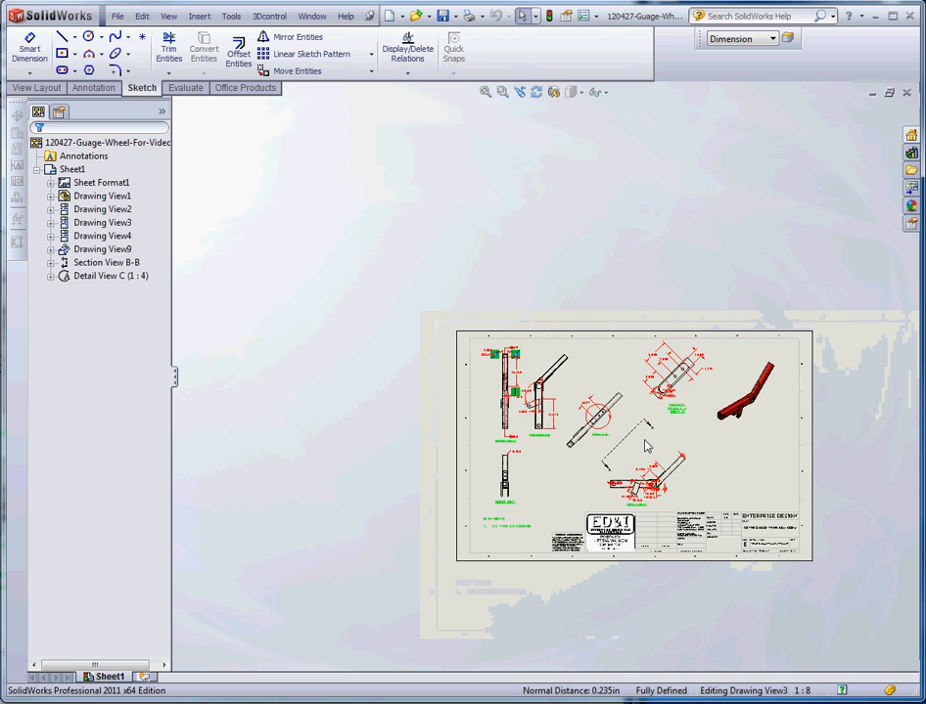
scroll(643, 440, down, 2)
scroll(649, 521, down, 2)
click(788, 479)
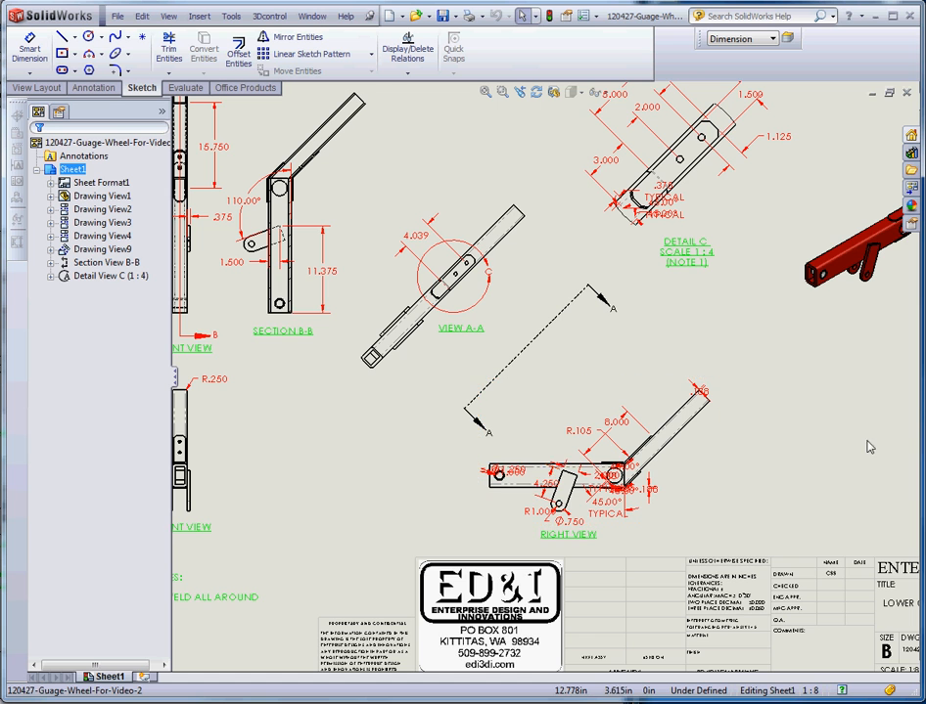
scroll(859, 453, up, 3)
scroll(723, 424, down, 2)
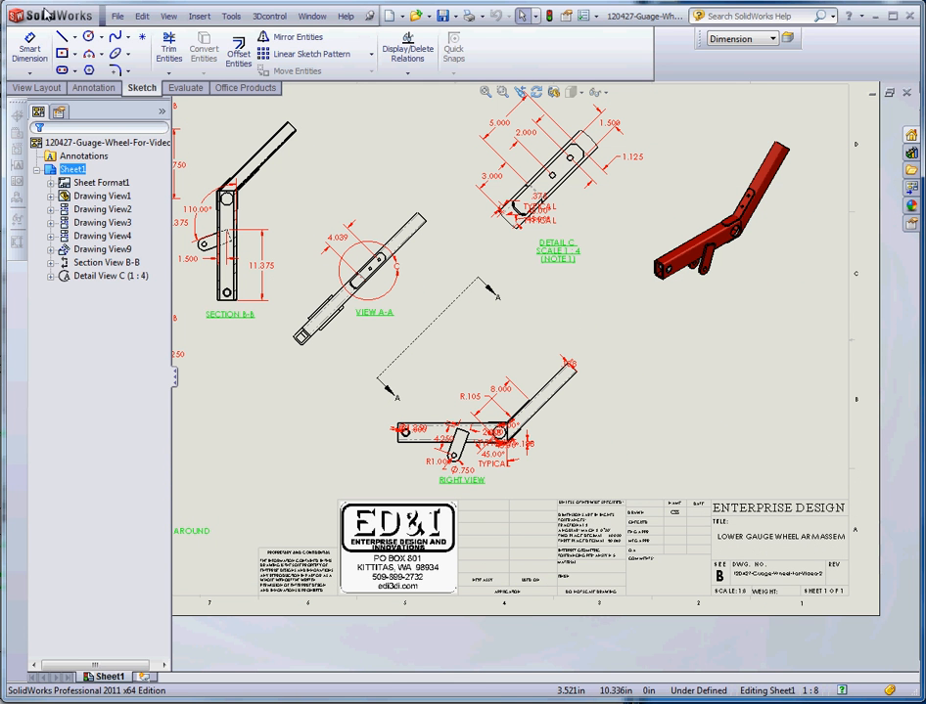
Step: Create a detail view of the angled bracket in the Right View, using a circle of about 4.99 in radius, and place it beneath the isometric view
click(37, 88)
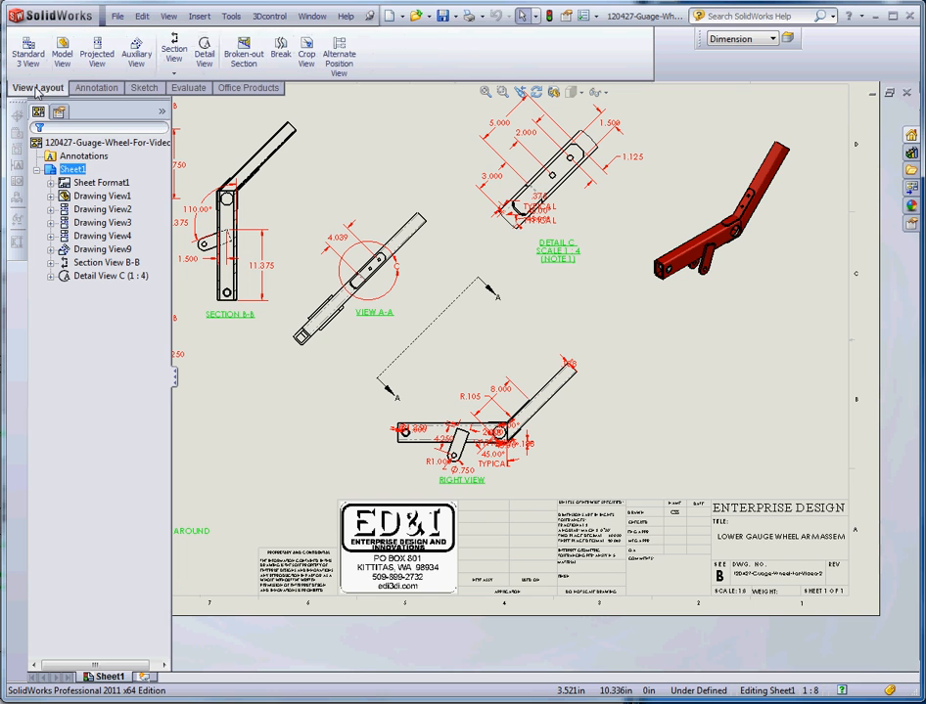
click(204, 51)
scroll(459, 405, down, 8)
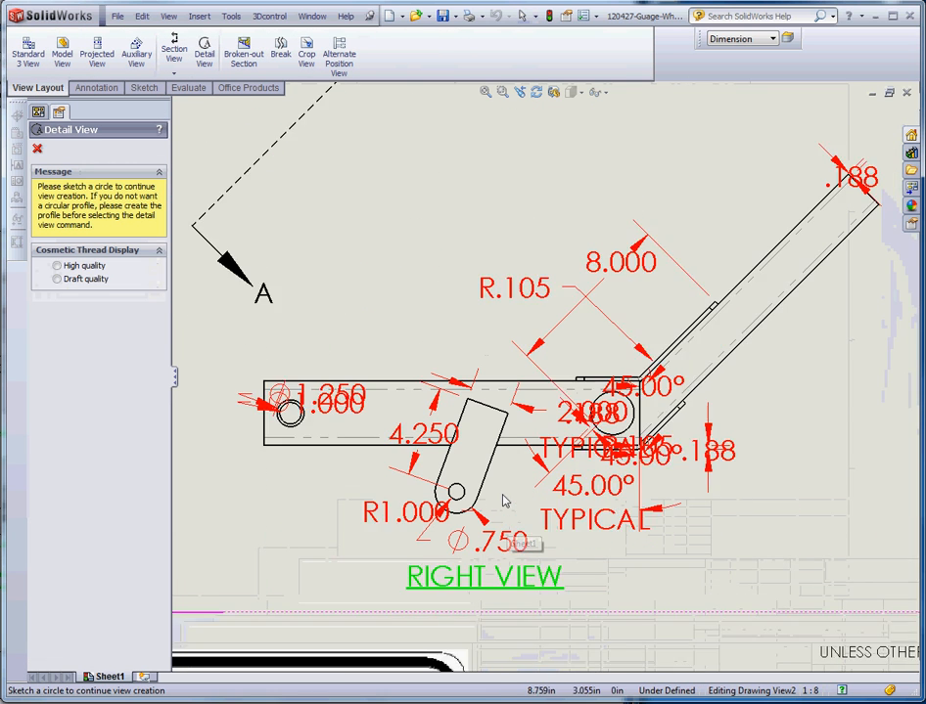
click(480, 381)
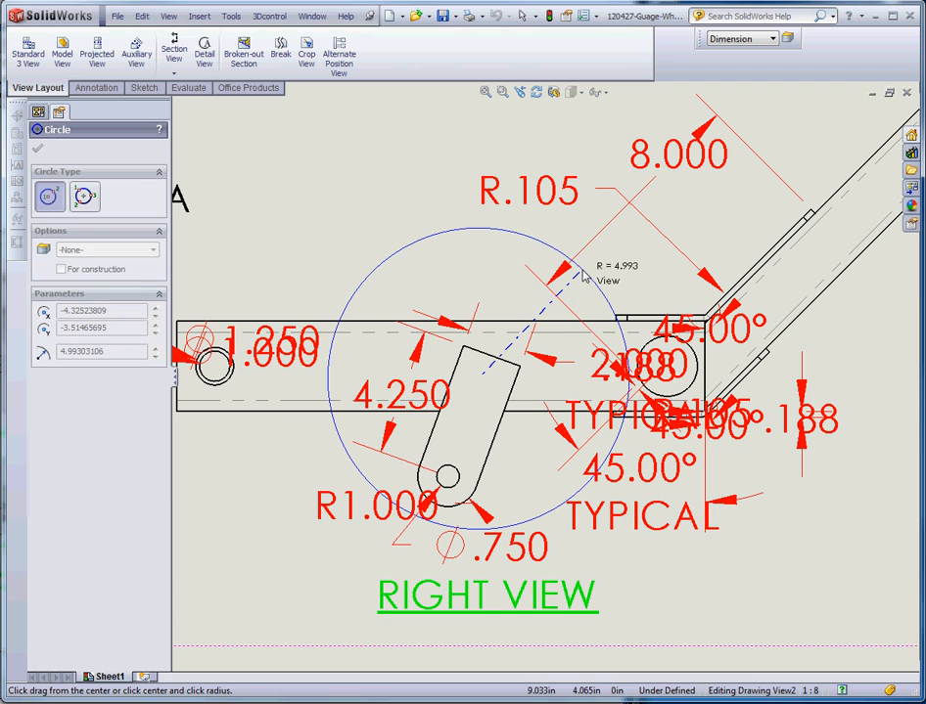
click(583, 277)
scroll(552, 377, up, 2)
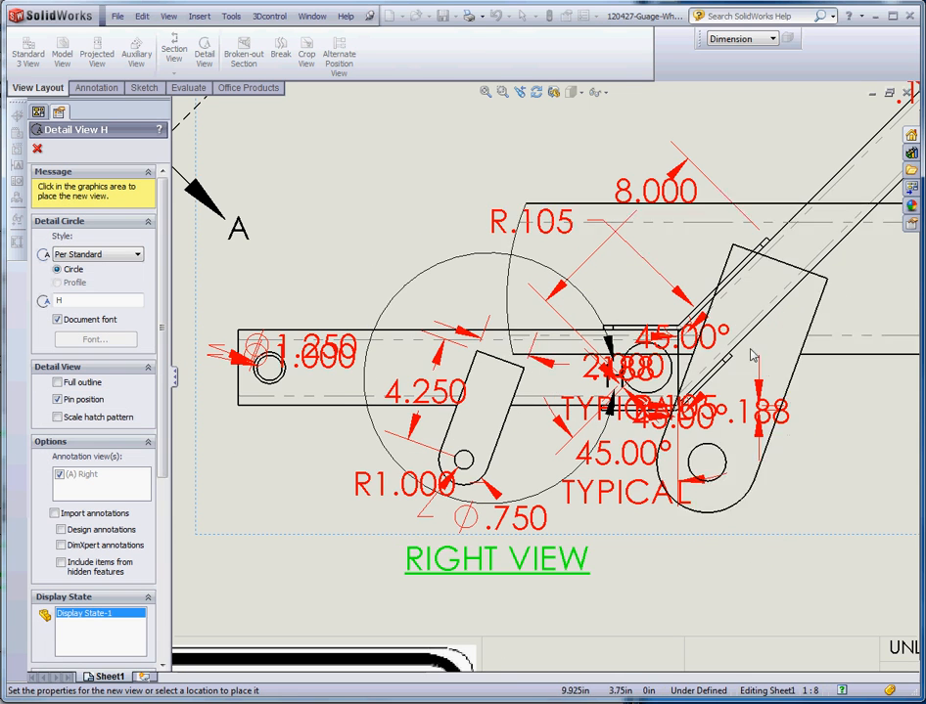
scroll(556, 481, up, 3)
scroll(537, 375, up, 1)
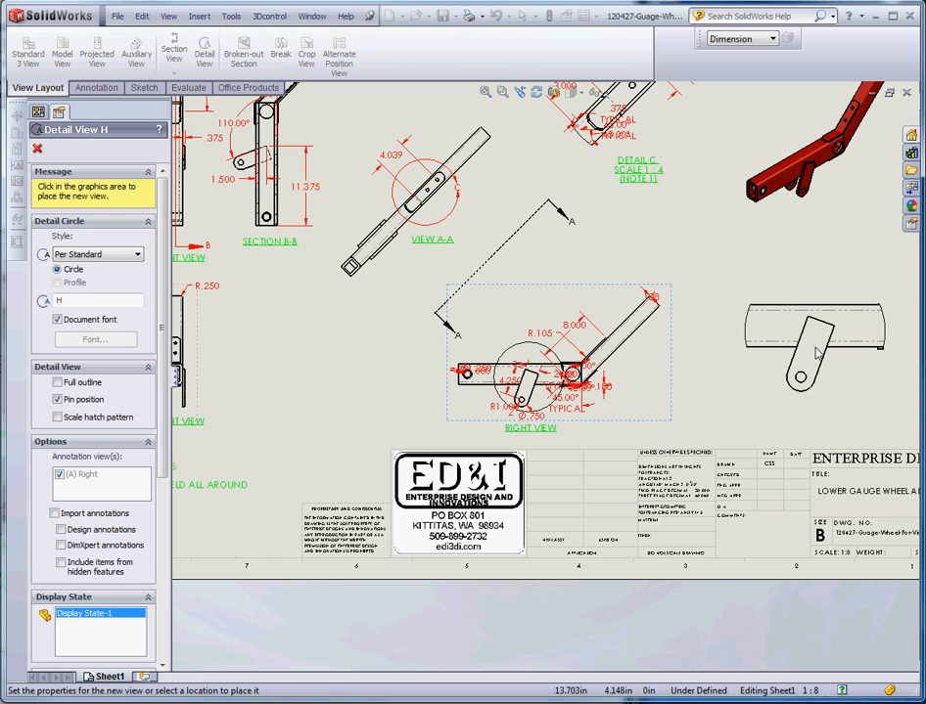
click(819, 356)
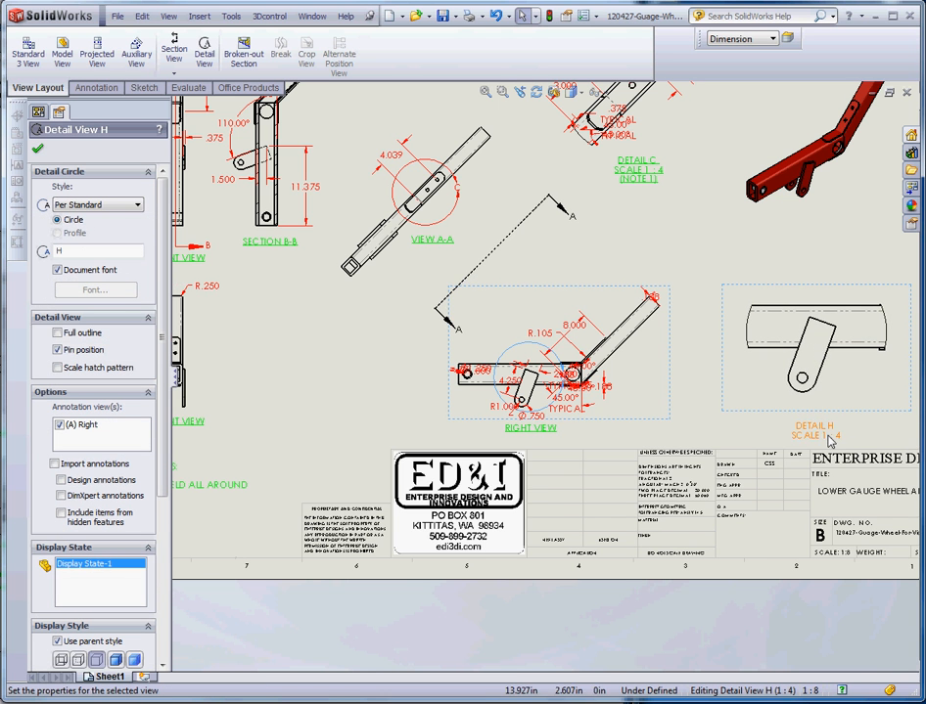
Step: Relabel the new bracket detail view with the letter D
scroll(830, 442, down, 3)
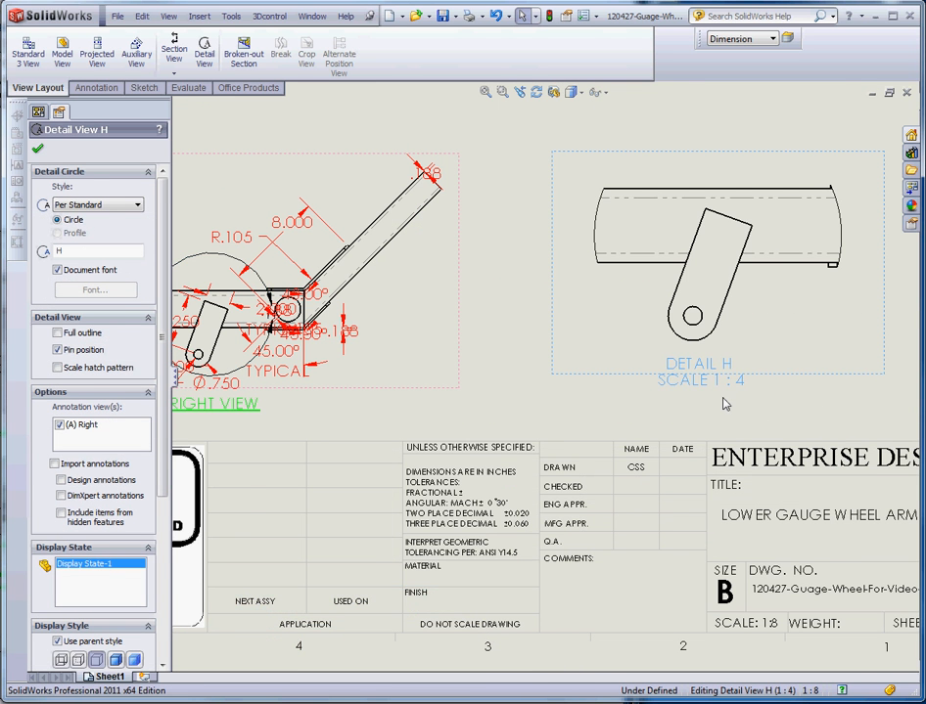
click(713, 381)
scroll(699, 400, up, 5)
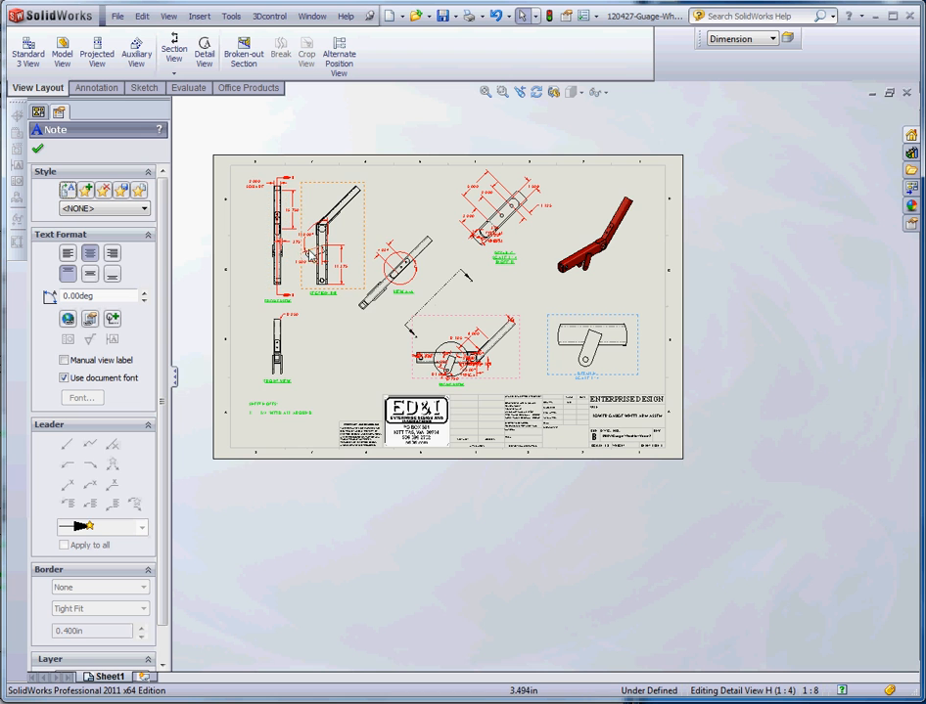
scroll(487, 320, down, 3)
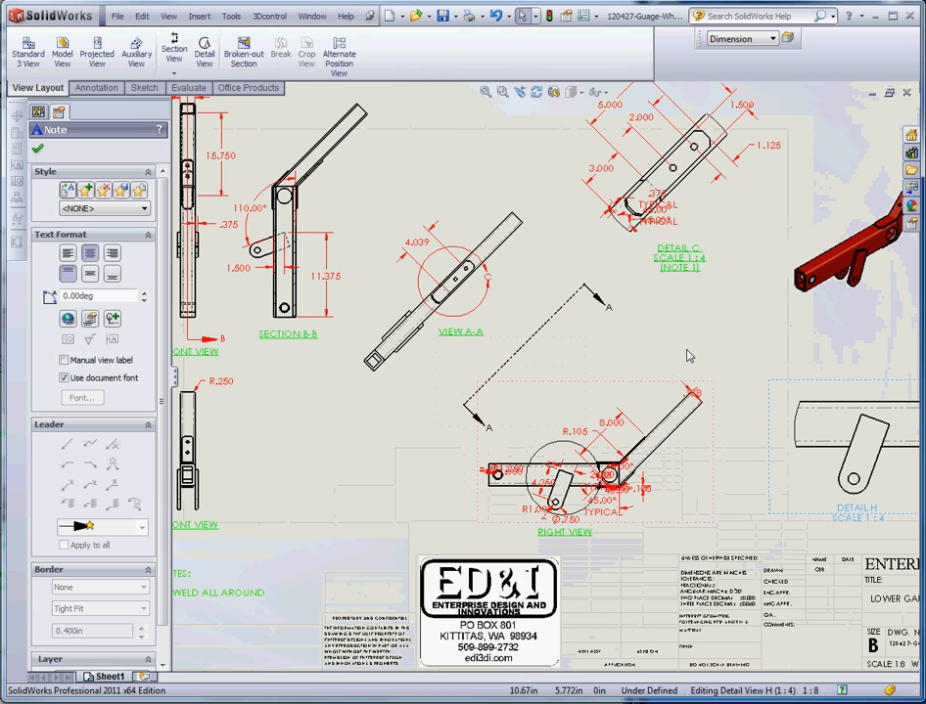
scroll(810, 508, up, 2)
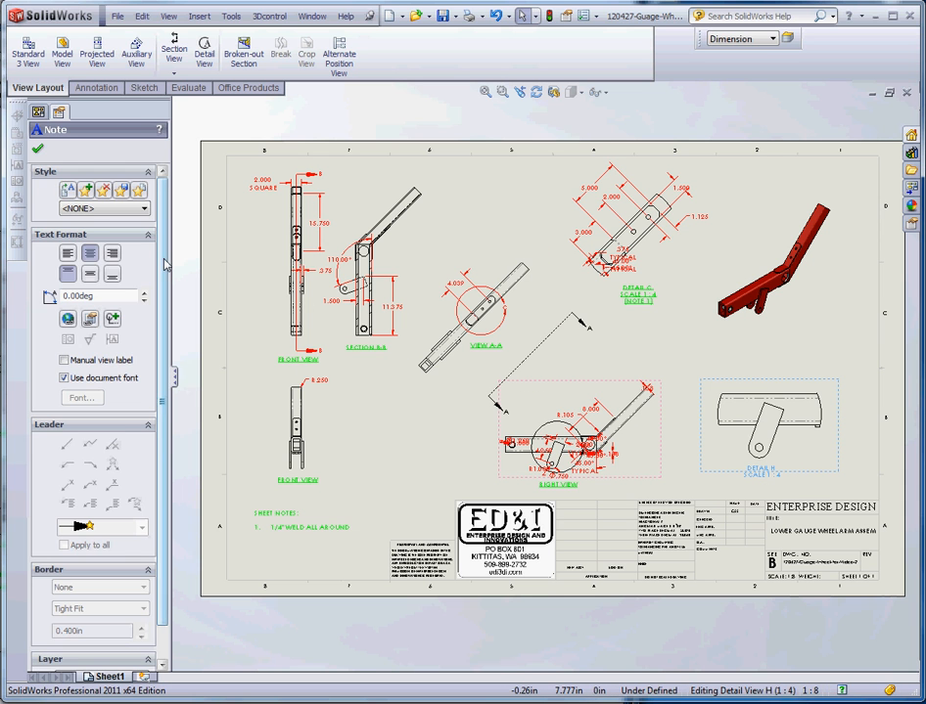
click(816, 443)
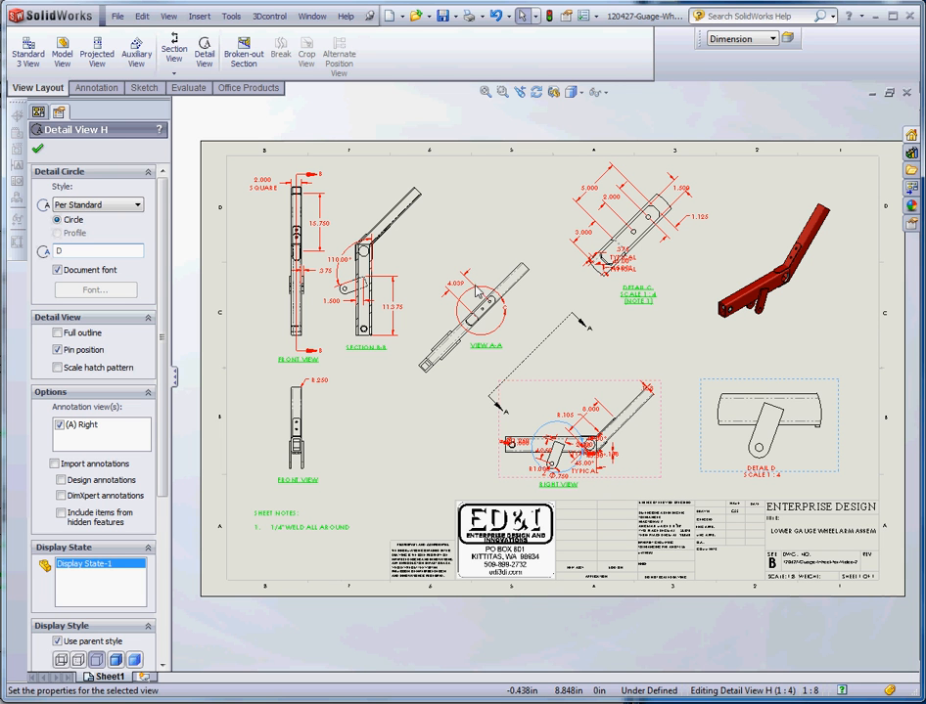
Step: Assign the Detail D label to the Sheet Notes layer and underline its text instead of using the document font
click(773, 458)
scroll(775, 491, down, 5)
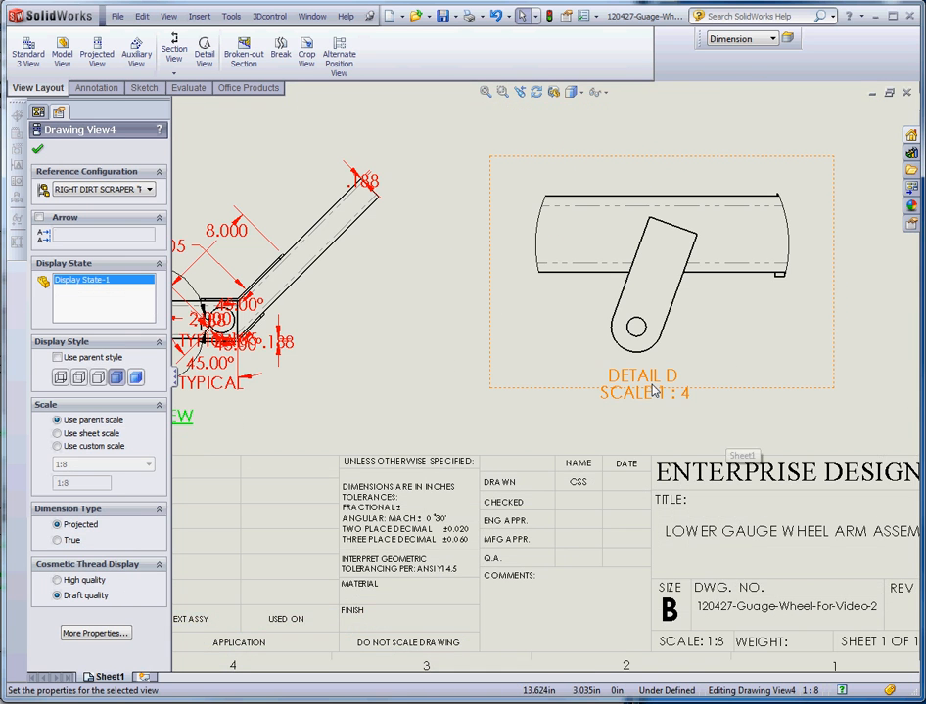
click(756, 38)
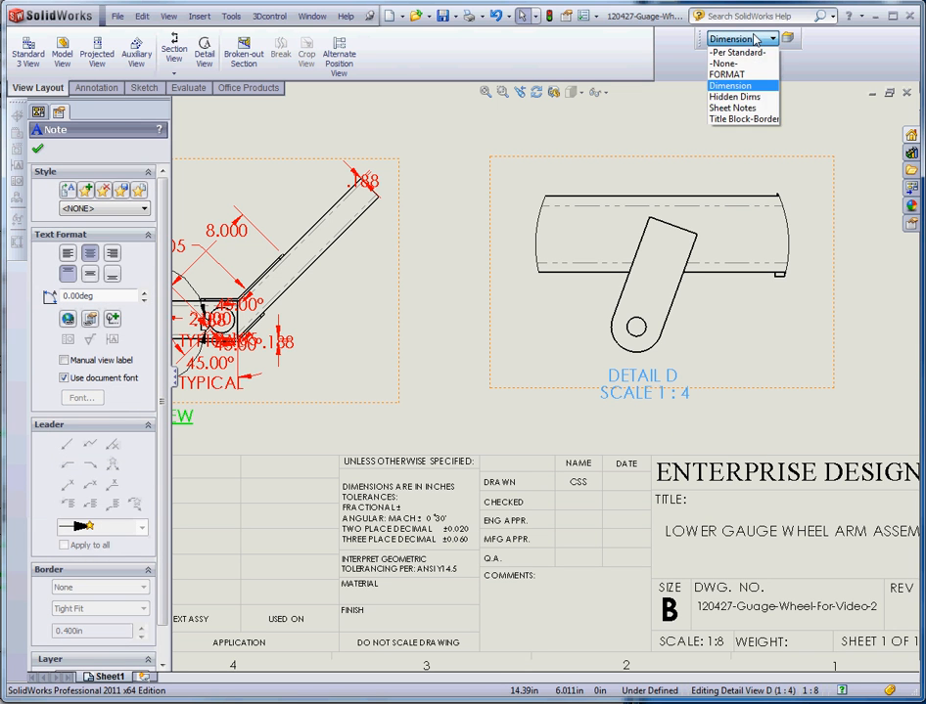
click(738, 111)
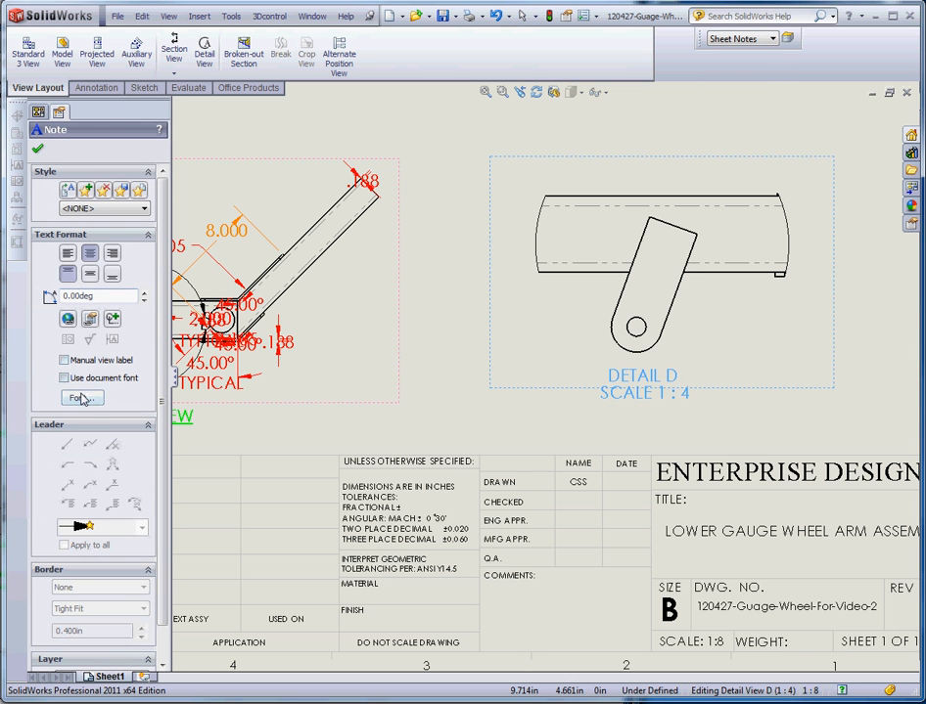
click(83, 398)
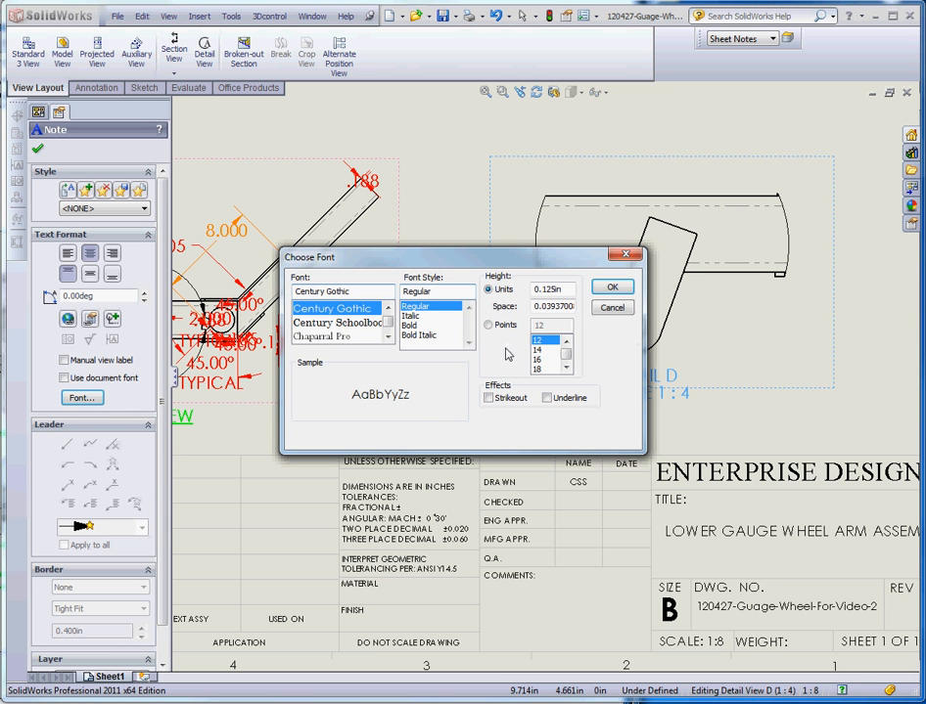
click(618, 289)
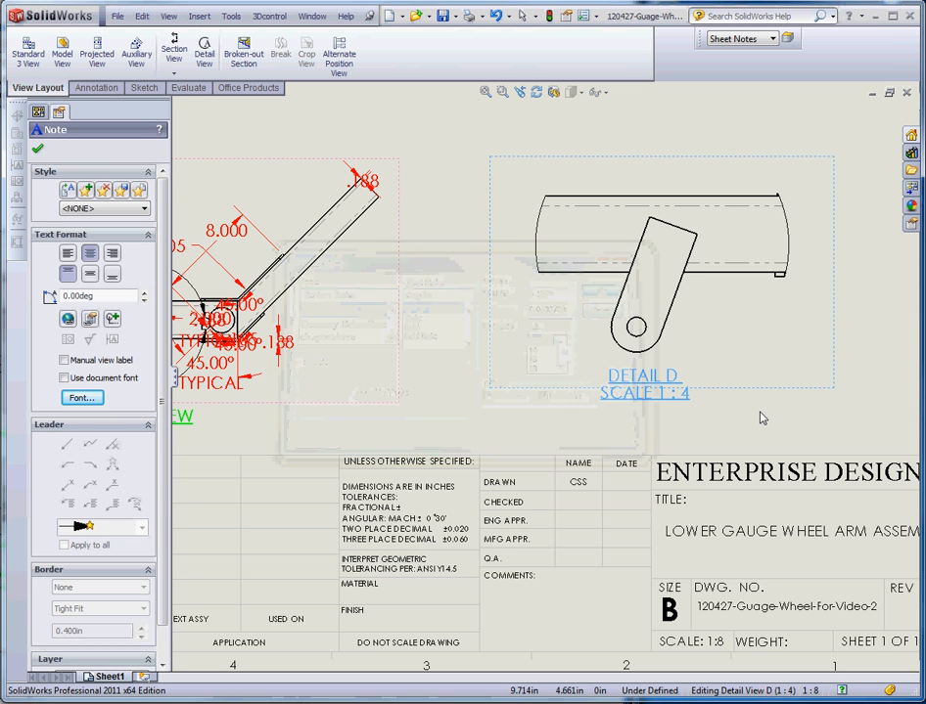
click(760, 420)
Step: Examine the crowded dimensions in the Right View against Detail D and Section B-B across the sheet
scroll(754, 418, up, 3)
scroll(655, 313, down, 2)
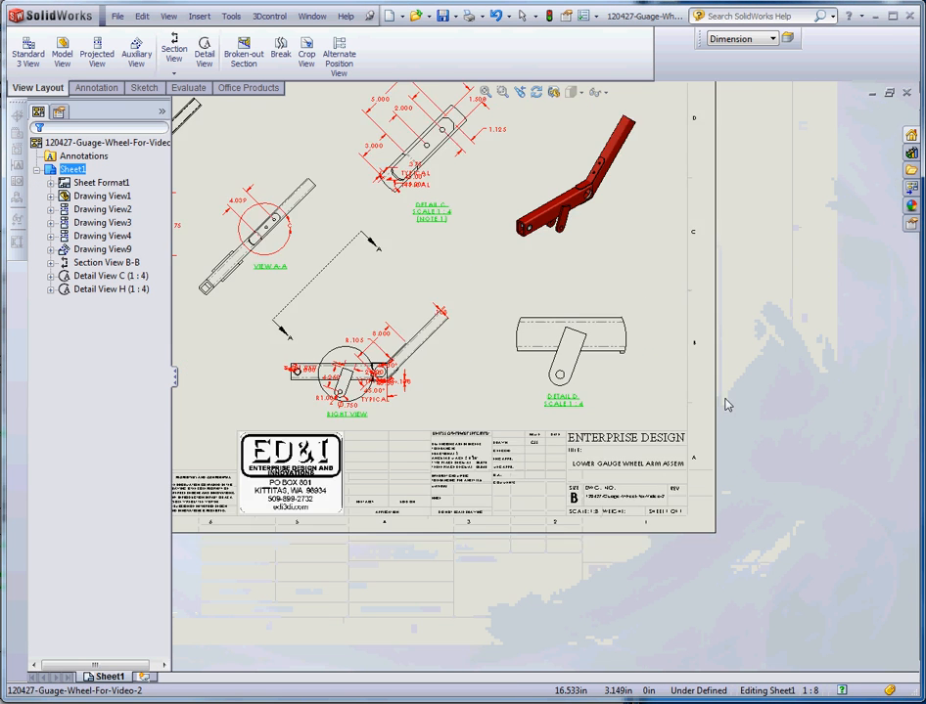
scroll(459, 392, up, 3)
scroll(439, 406, down, 3)
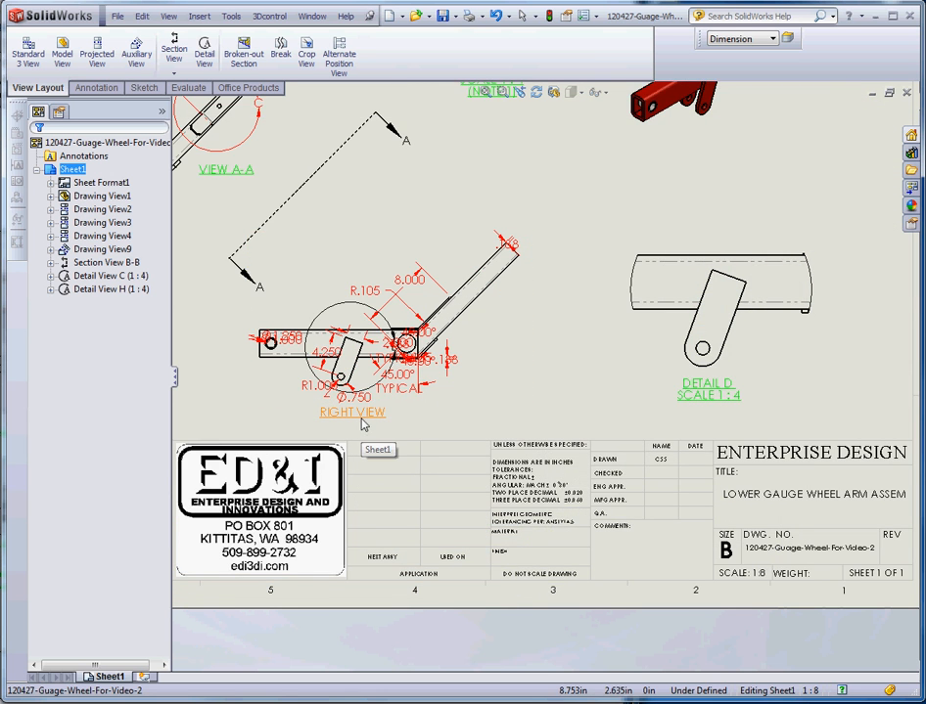
scroll(626, 274, down, 1)
scroll(636, 223, up, 3)
scroll(626, 245, down, 3)
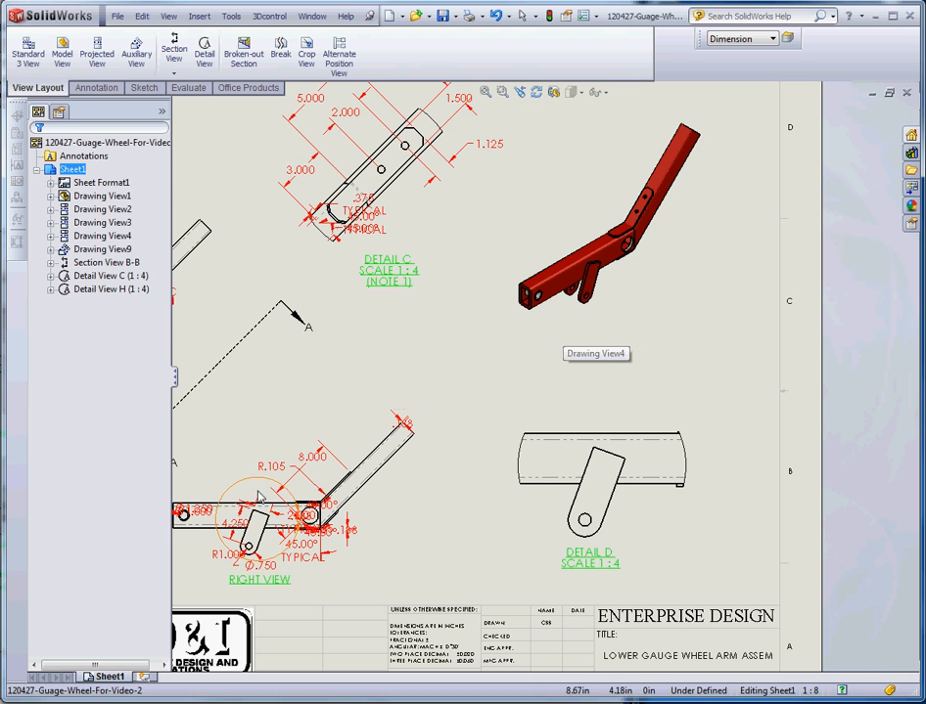
scroll(553, 516, up, 3)
scroll(545, 459, down, 3)
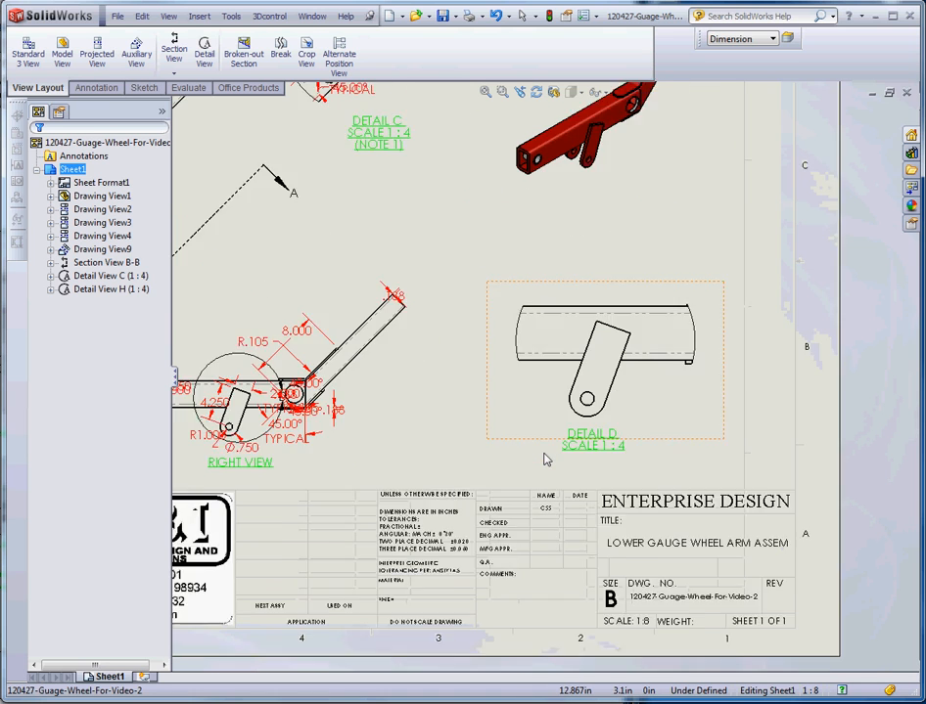
scroll(541, 462, up, 1)
scroll(368, 445, down, 2)
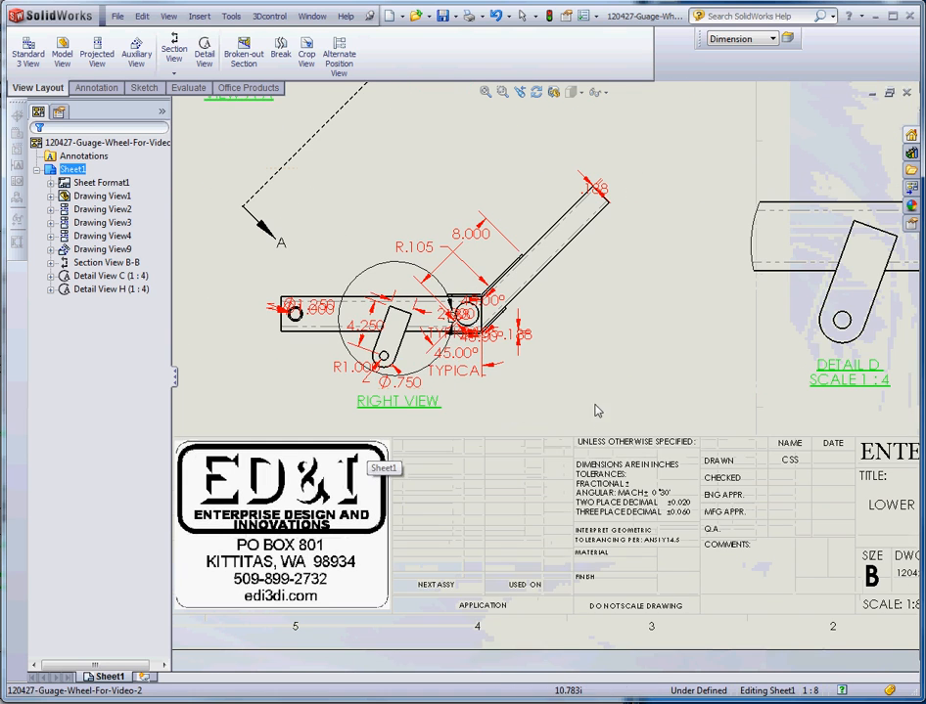
scroll(398, 335, down, 3)
scroll(448, 348, up, 4)
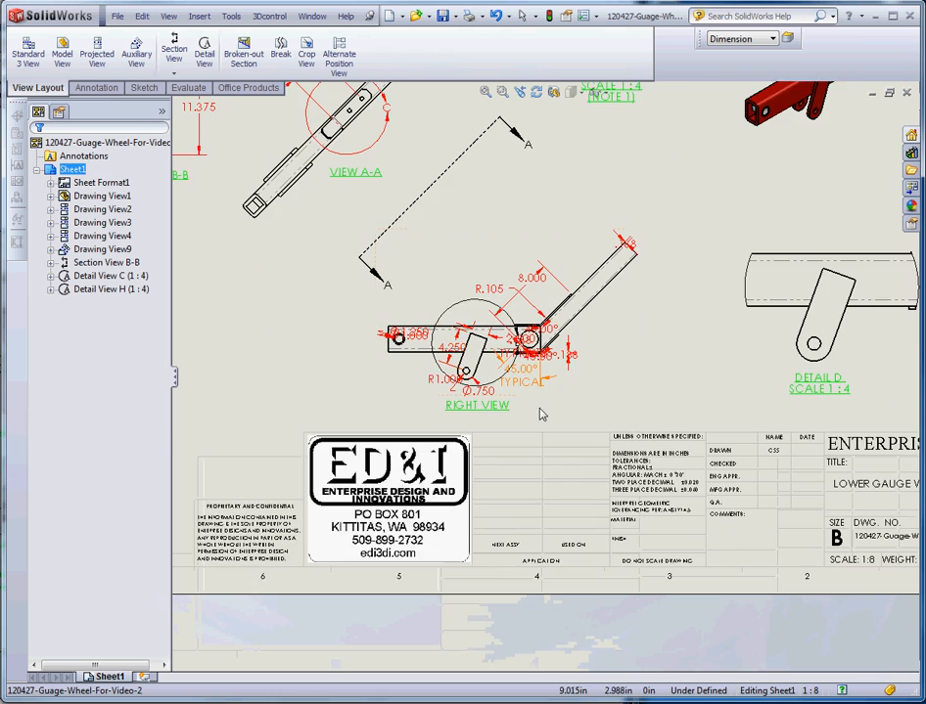
scroll(499, 383, up, 2)
scroll(673, 351, down, 2)
scroll(482, 415, up, 2)
scroll(384, 241, down, 3)
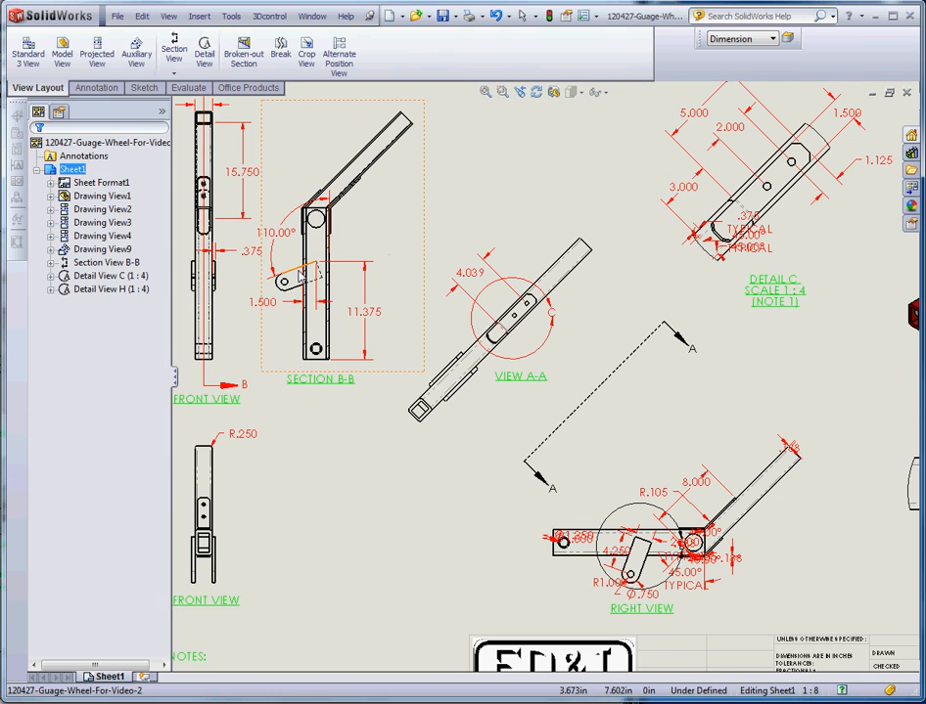
scroll(494, 439, up, 3)
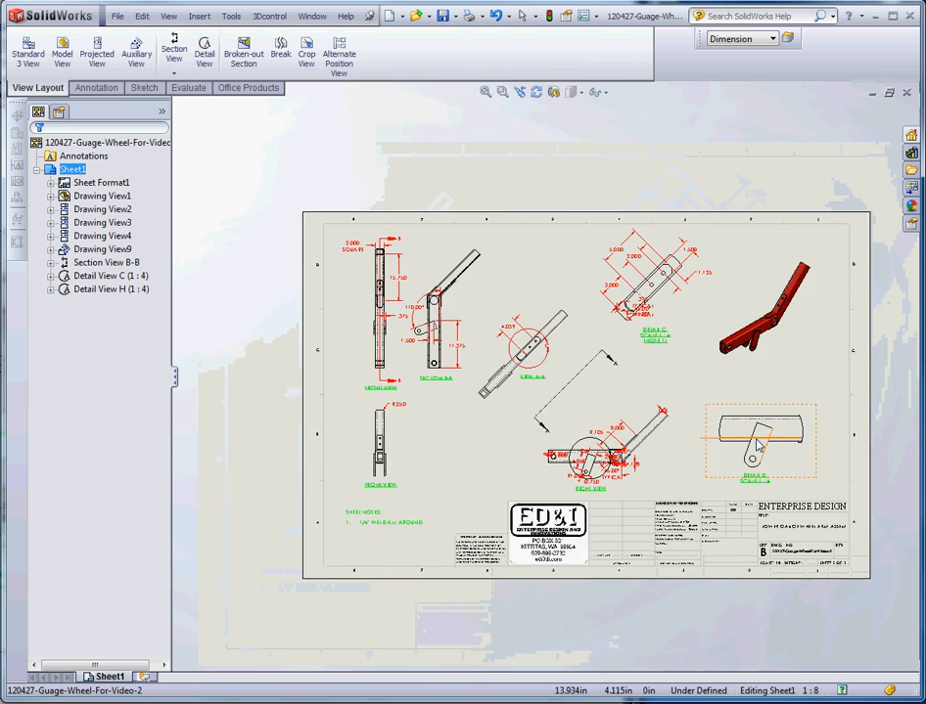
Step: Move the bracket's Ø.750, R1.000, 4.250 and 2.000 dimensions from the Right View into Detail D
scroll(522, 459, down, 3)
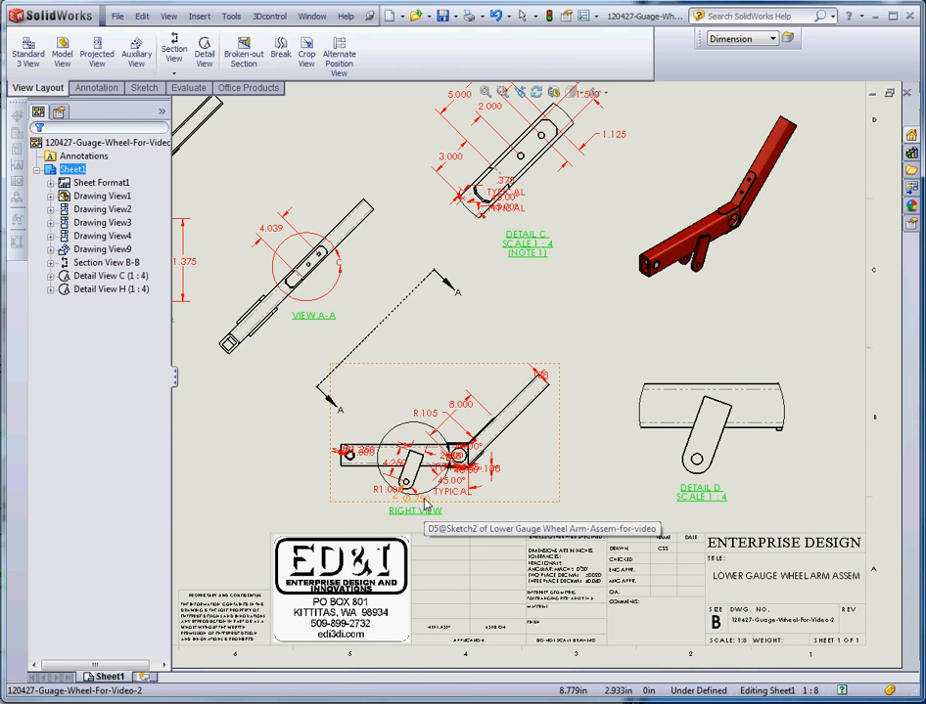
click(723, 466)
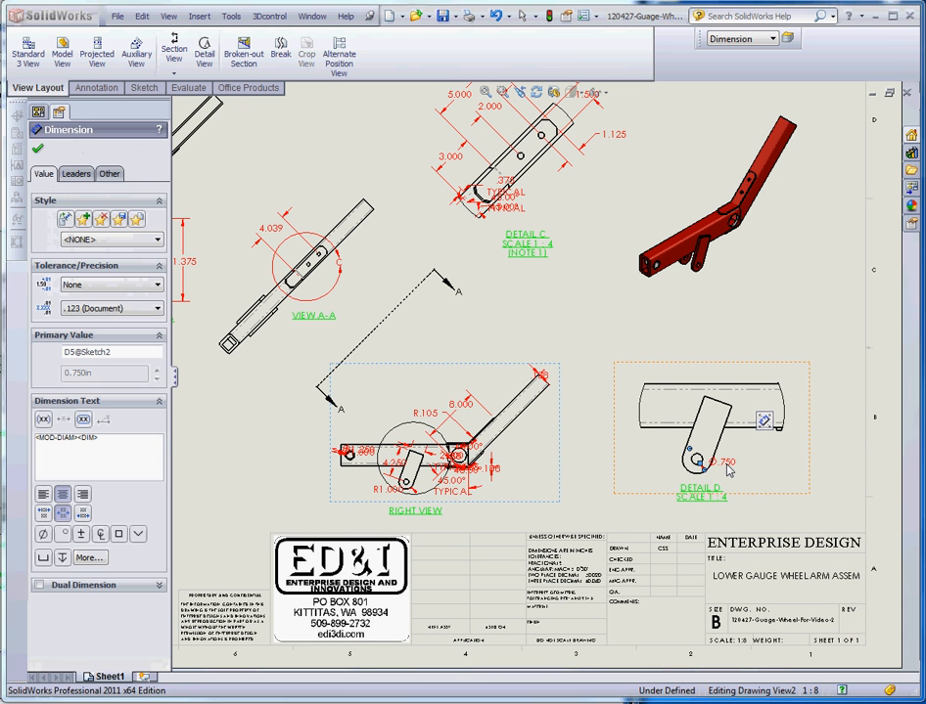
click(384, 489)
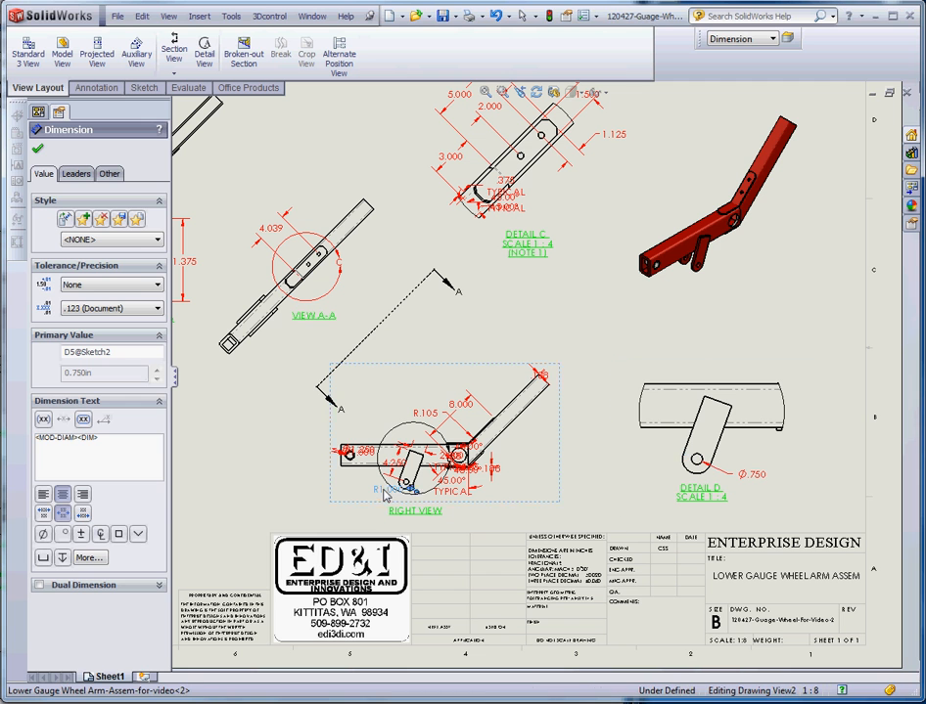
click(384, 489)
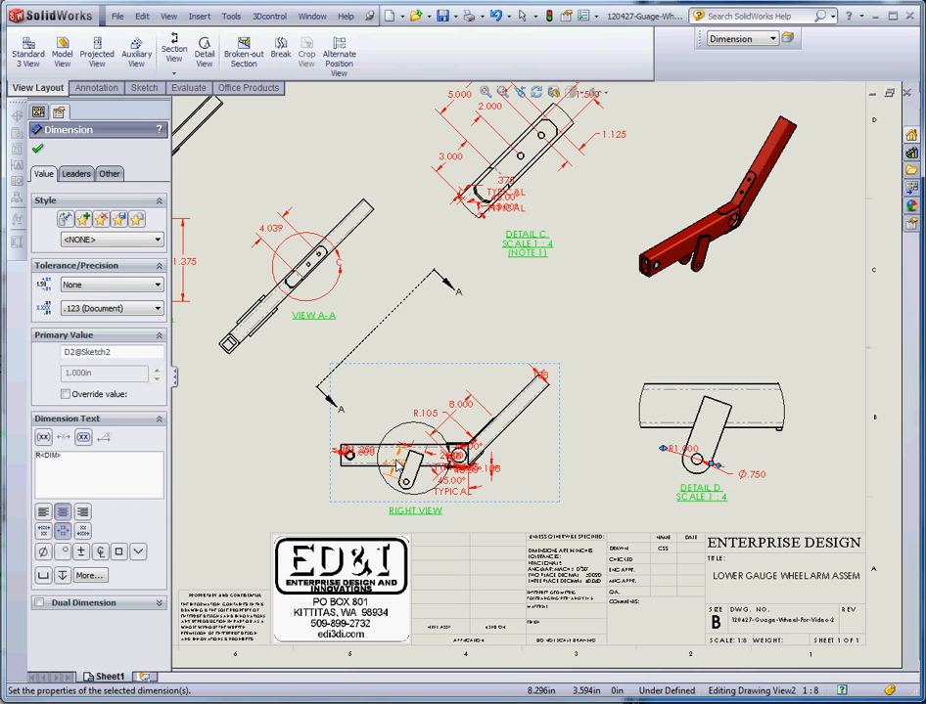
mouse_move(640, 422)
shift+mouse_down()
mouse_move(688, 432)
mouse_move(655, 421)
shift+mouse_up()
scroll(395, 468, down, 2)
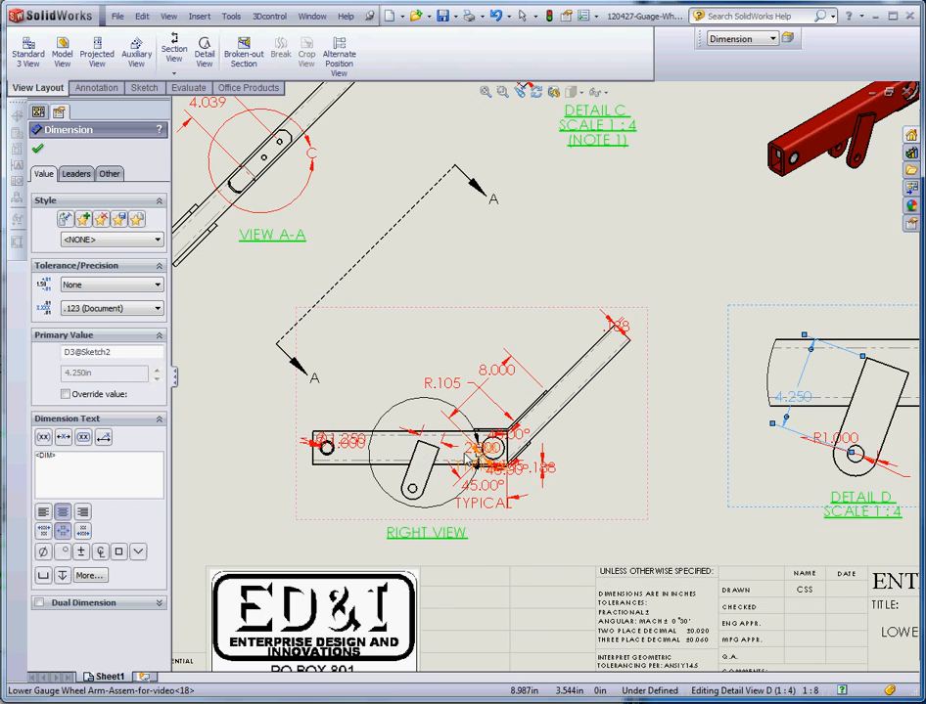
scroll(540, 378, up, 2)
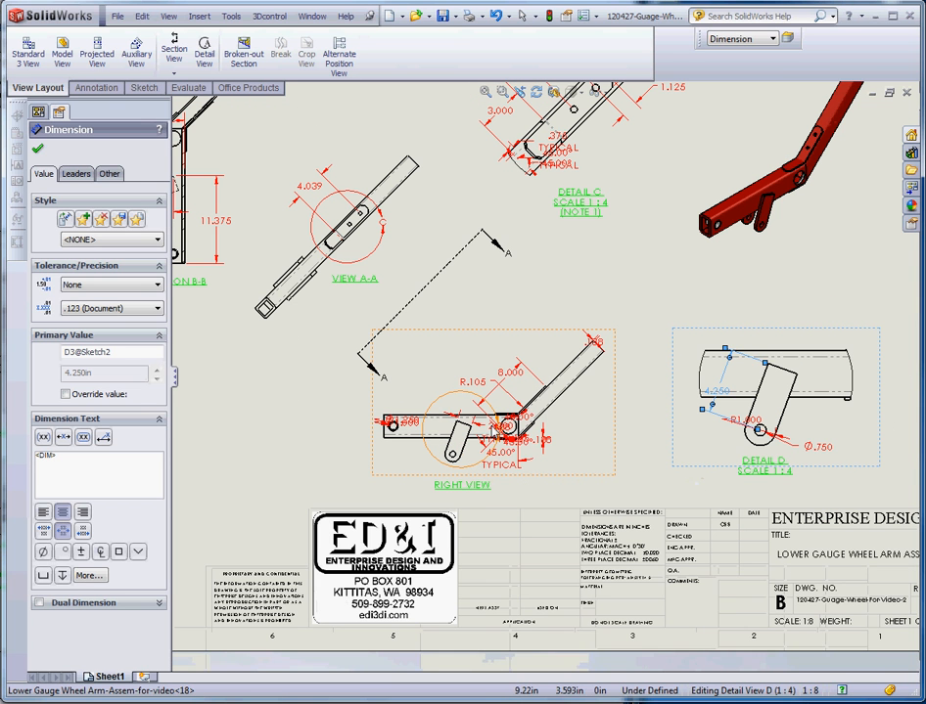
click(717, 417)
click(783, 372)
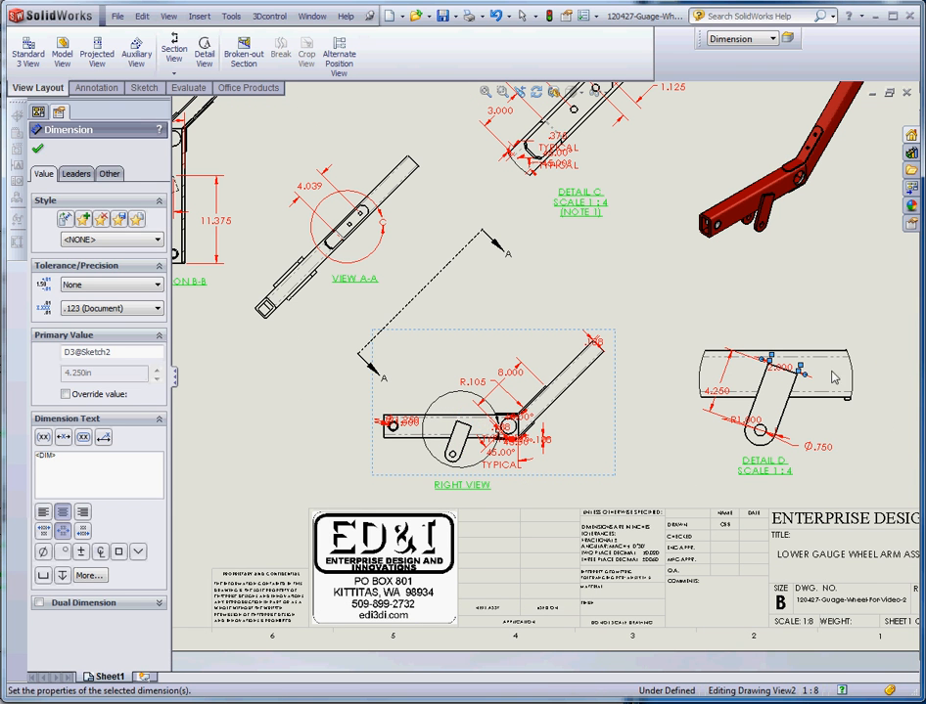
Step: Arrange the 2.000, 4.250, R1.000 and Ø.750 dimensions clear of the geometry around the bracket in Detail D
drag(793, 374, 756, 316)
click(711, 456)
scroll(724, 456, down, 4)
drag(731, 362, 657, 431)
mouse_move(673, 316)
mouse_down()
mouse_move(680, 343)
mouse_move(646, 394)
mouse_move(683, 393)
mouse_up()
scroll(673, 395, up, 7)
scroll(683, 391, down, 6)
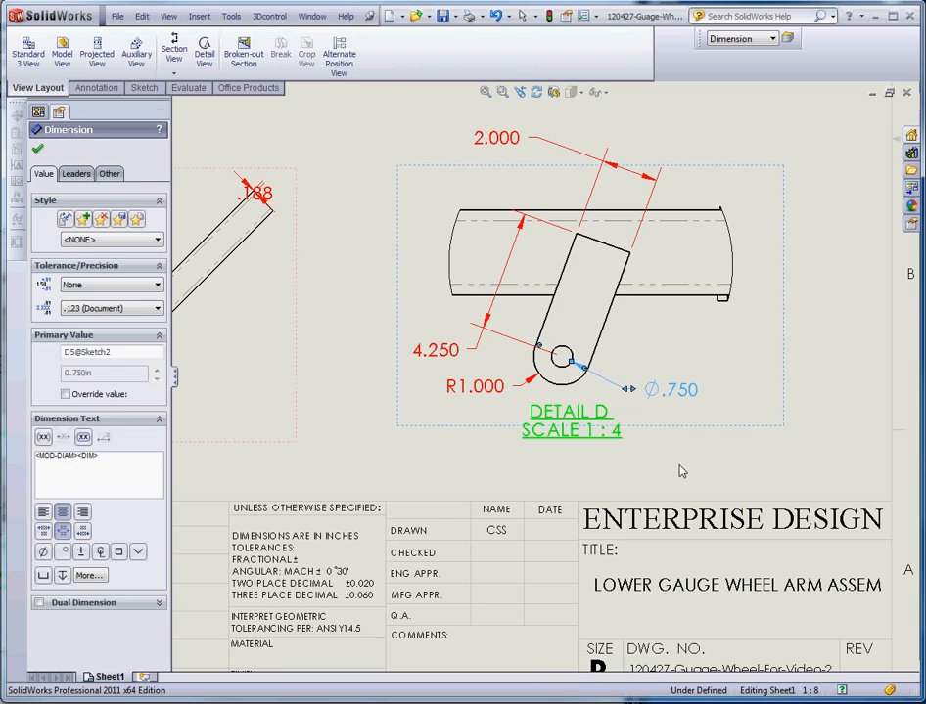
key(Escape)
scroll(548, 381, up, 3)
scroll(606, 427, up, 4)
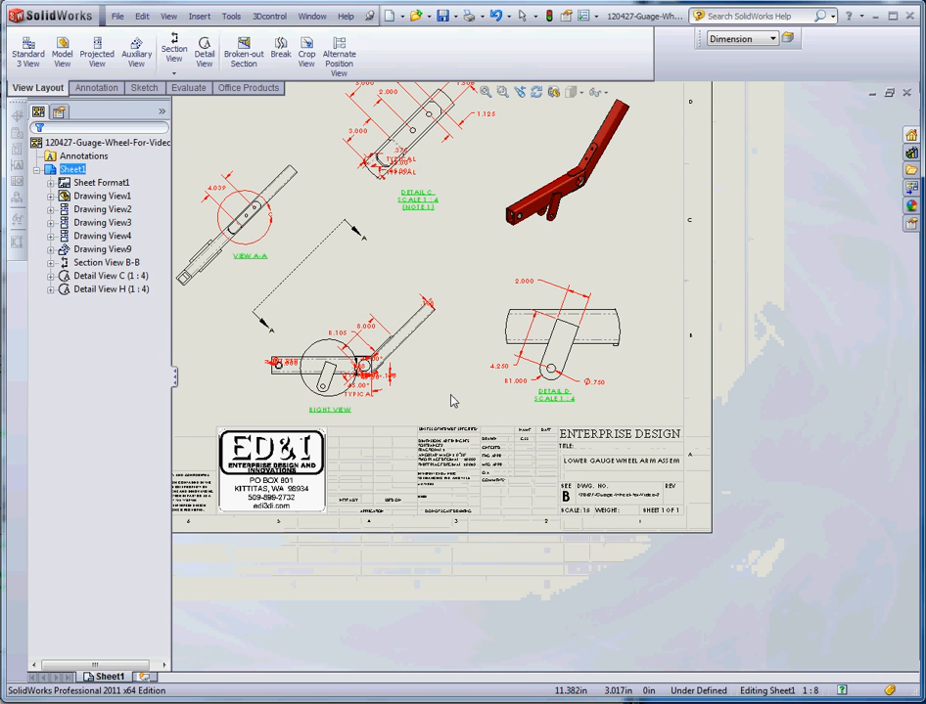